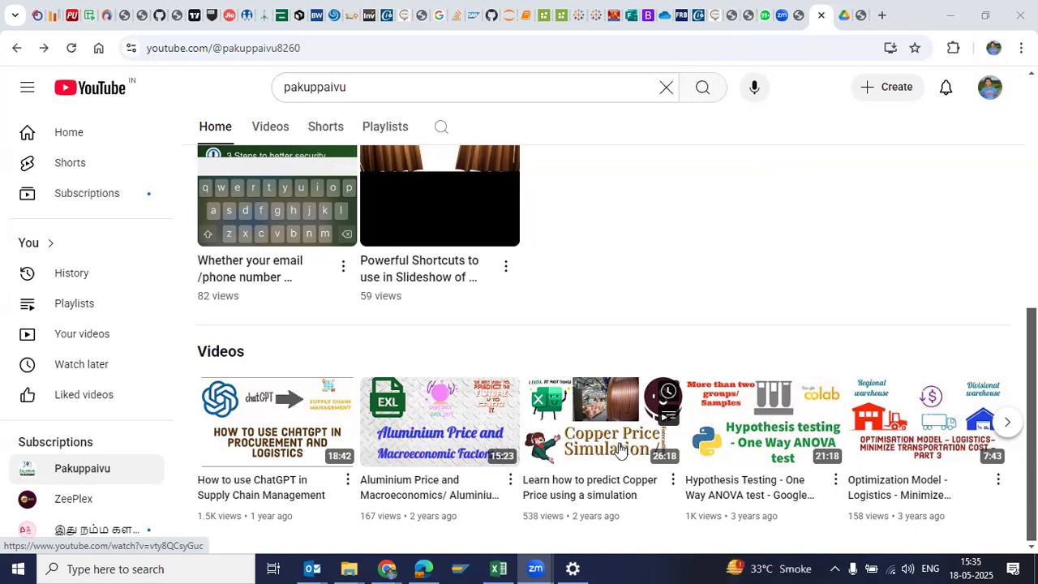
Step: Switch to the Excel copper regression workbook and review the Data sheet's row extent and its LME Copper, Fed Rate and Brent Crude columns
click(498, 569)
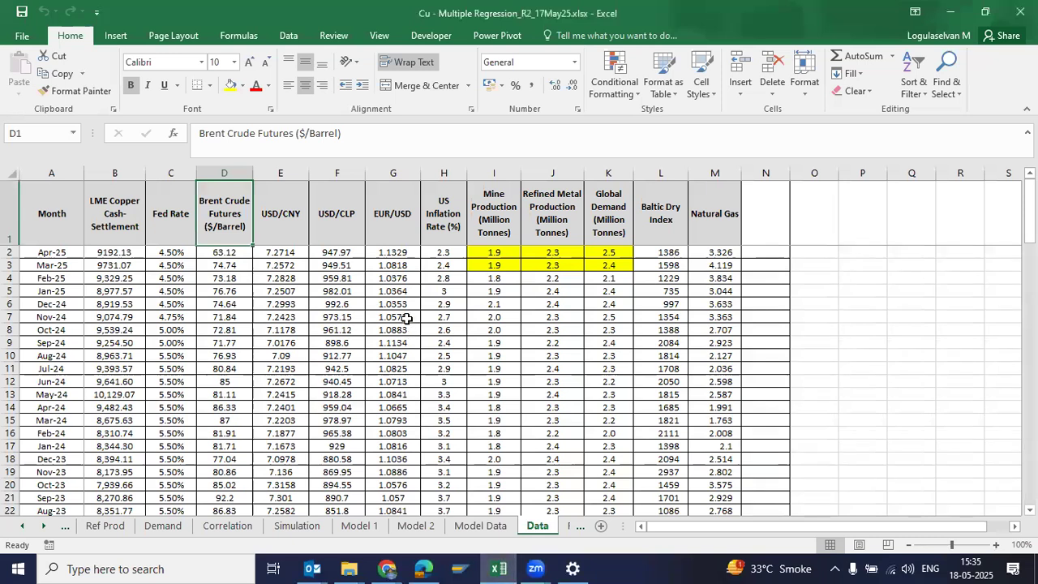
key(ctrl+Down)
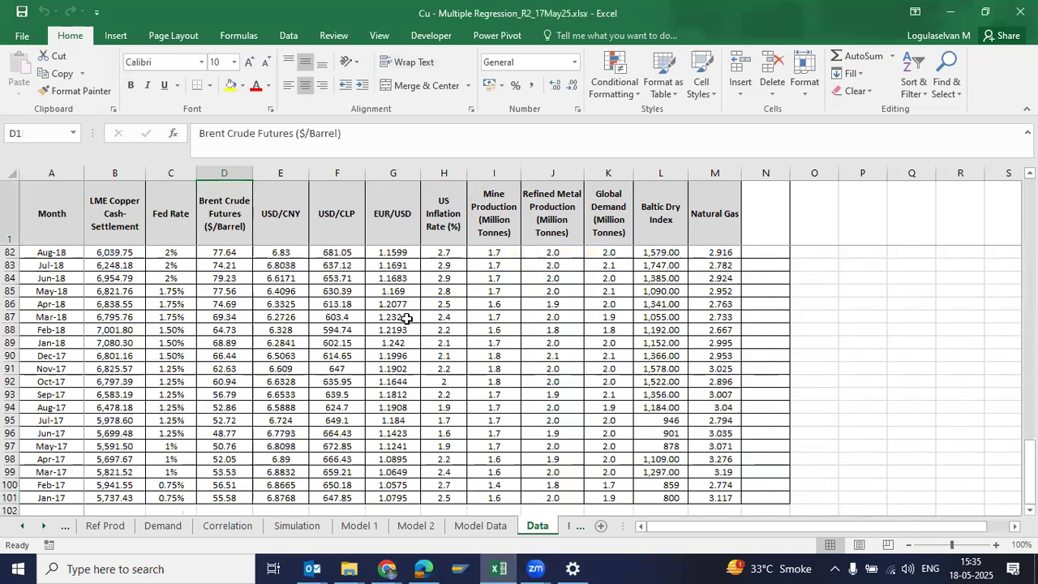
key(ctrl+Up)
key(Down)
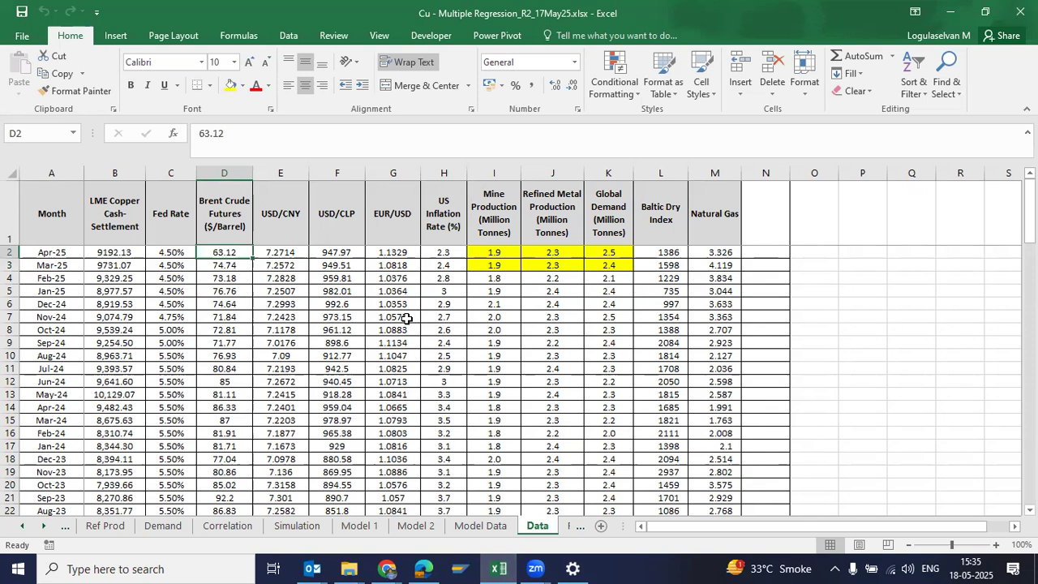
click(142, 227)
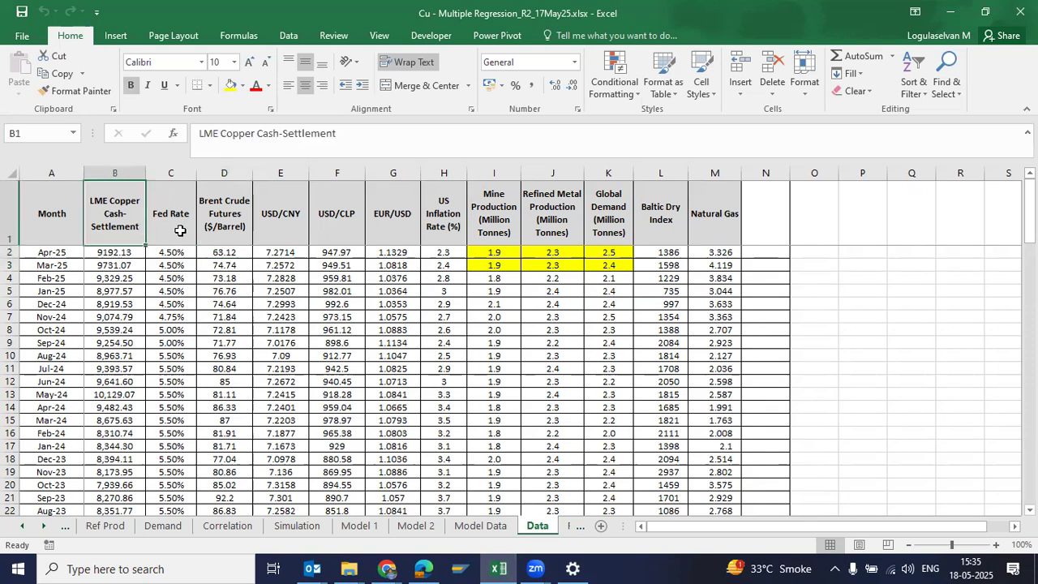
click(180, 230)
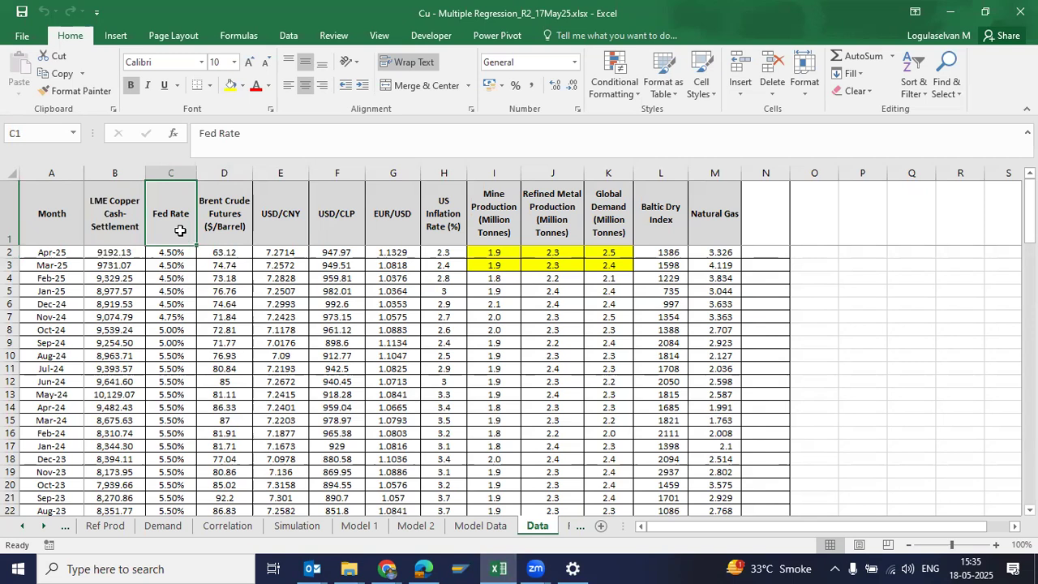
key(Right)
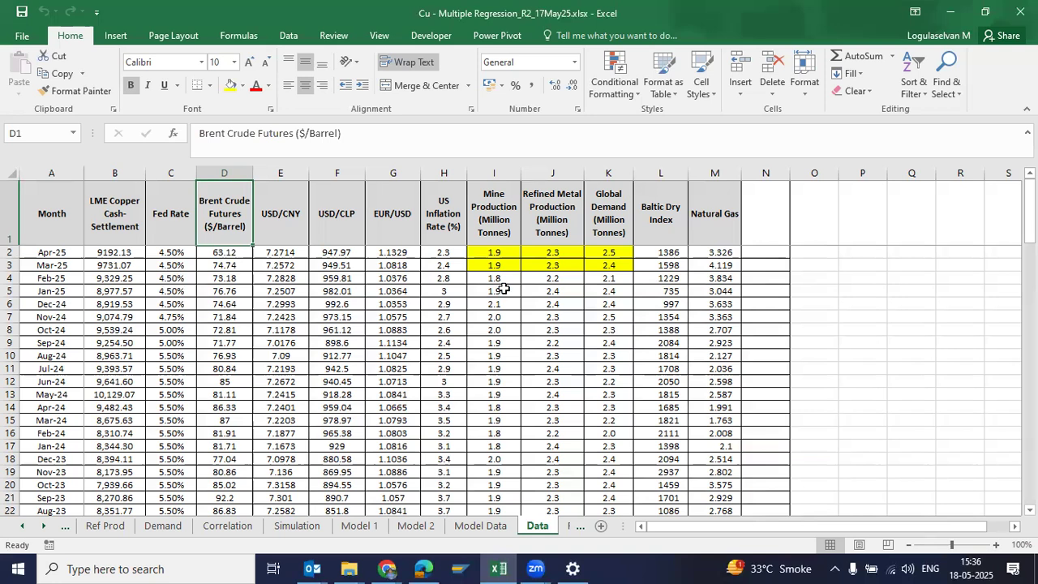
Step: Examine the highlighted Mar-25 and Apr-25 values for Mine Production, Refined Metal Production and Global Demand
click(493, 253)
key(Right)
key(Right)
key(Down)
key(Left)
key(Left)
key(Down)
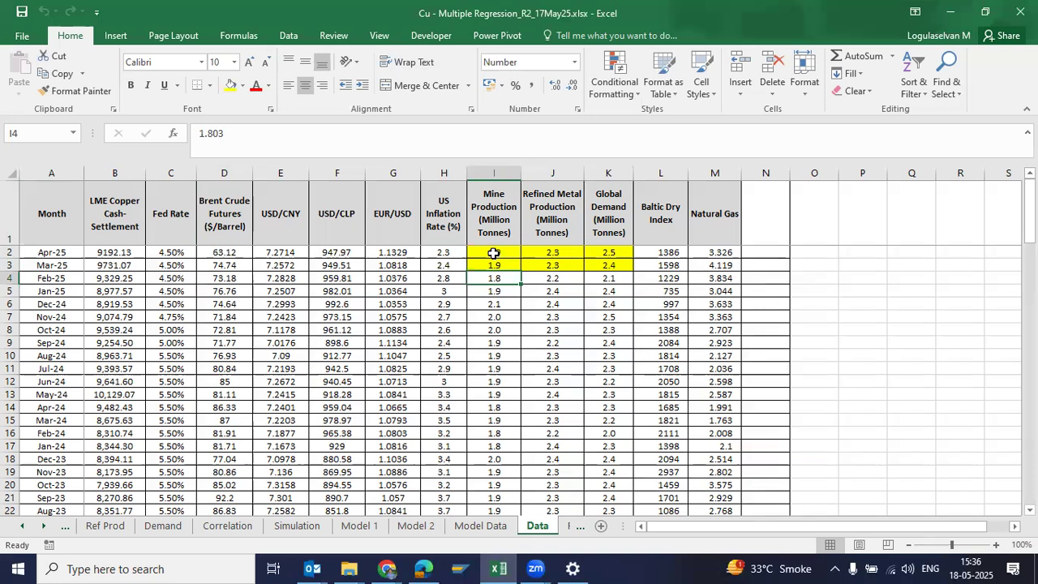
key(Up)
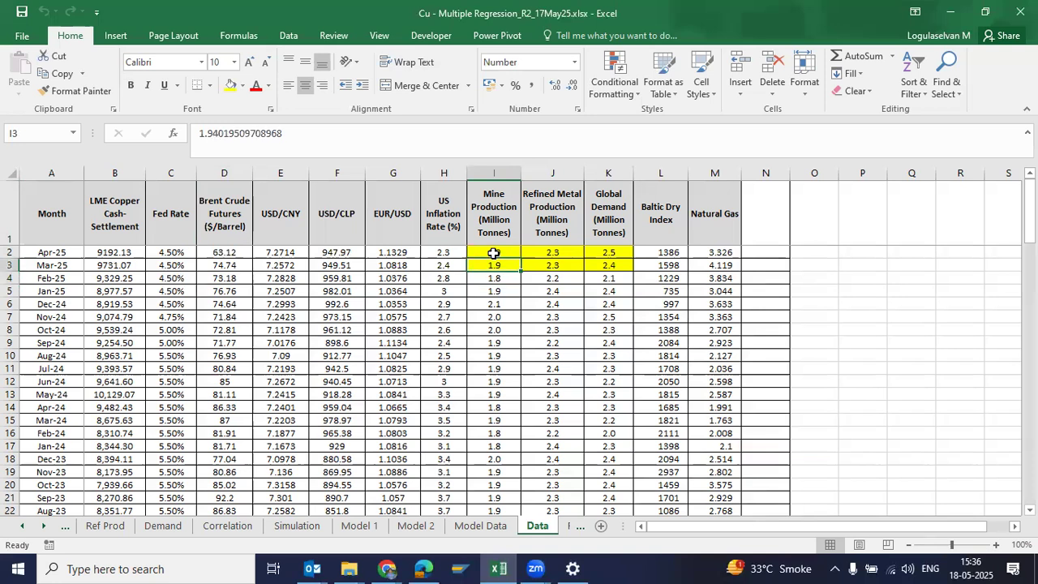
Step: Review the Mine Prod, Ref Prod and Demand forecast sheets, and return to the Data sheet
click(22, 527)
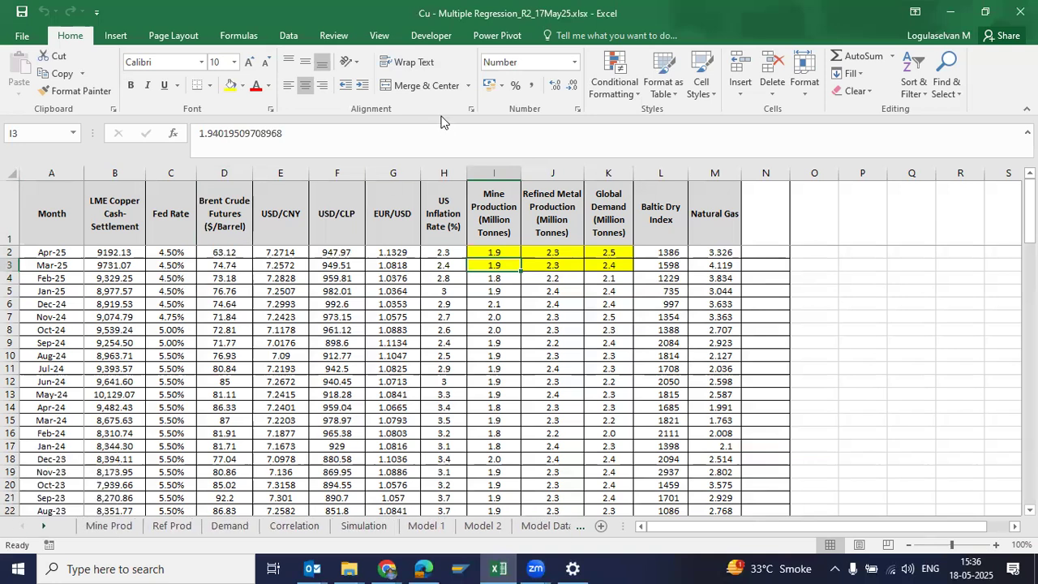
click(297, 35)
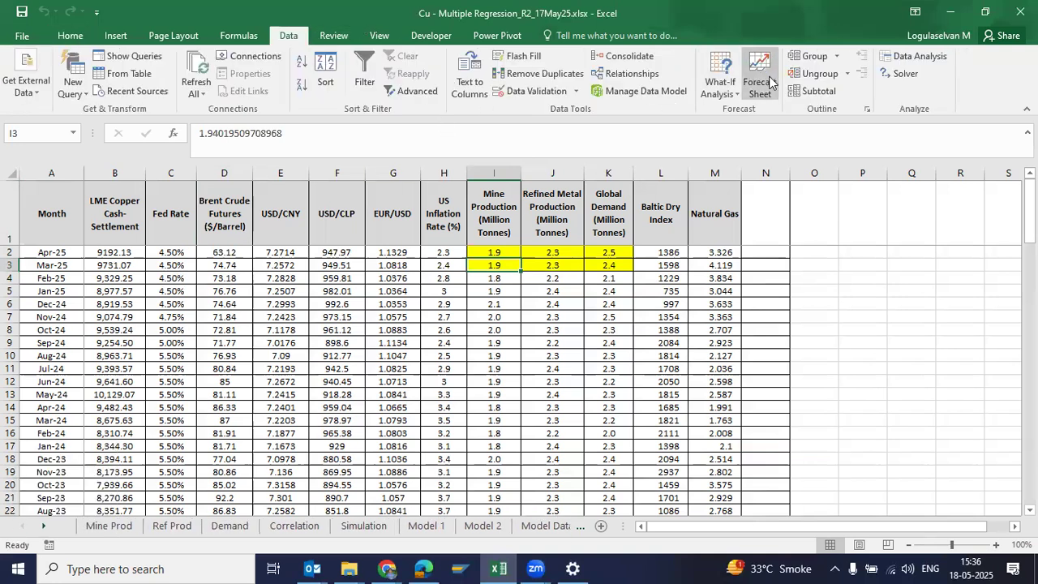
click(89, 528)
click(169, 528)
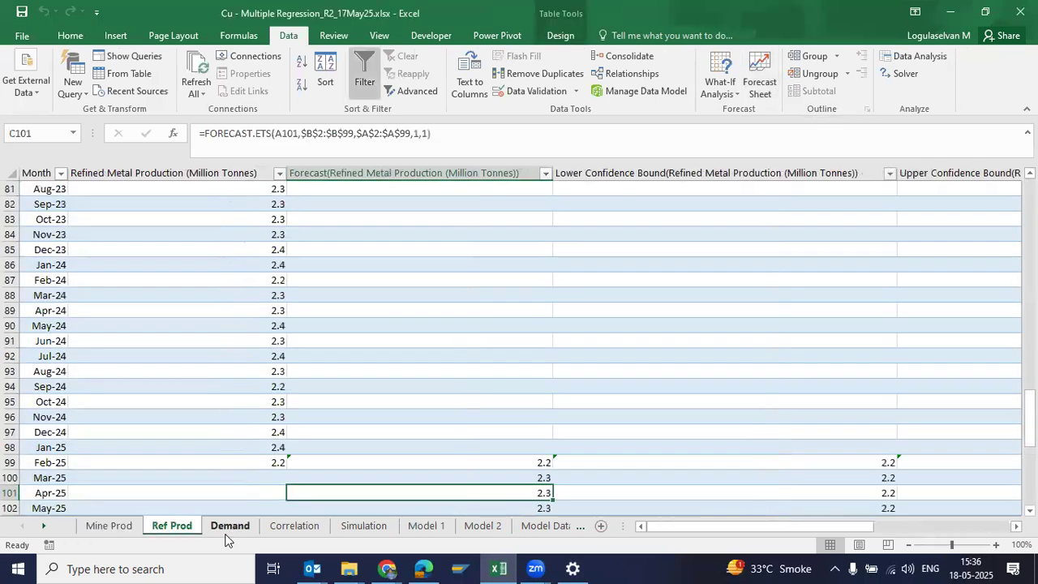
click(231, 529)
click(45, 529)
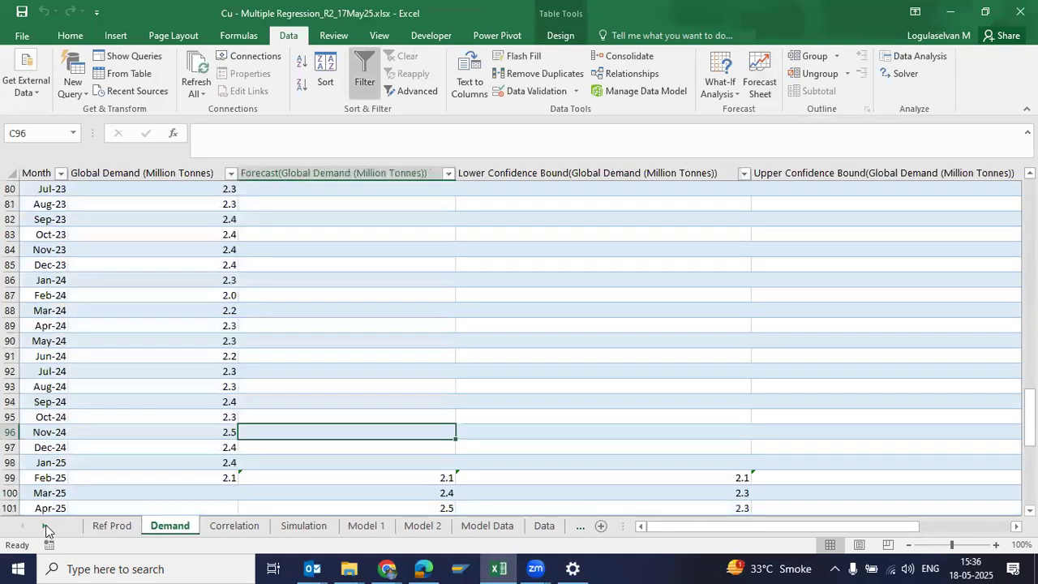
click(45, 528)
click(473, 528)
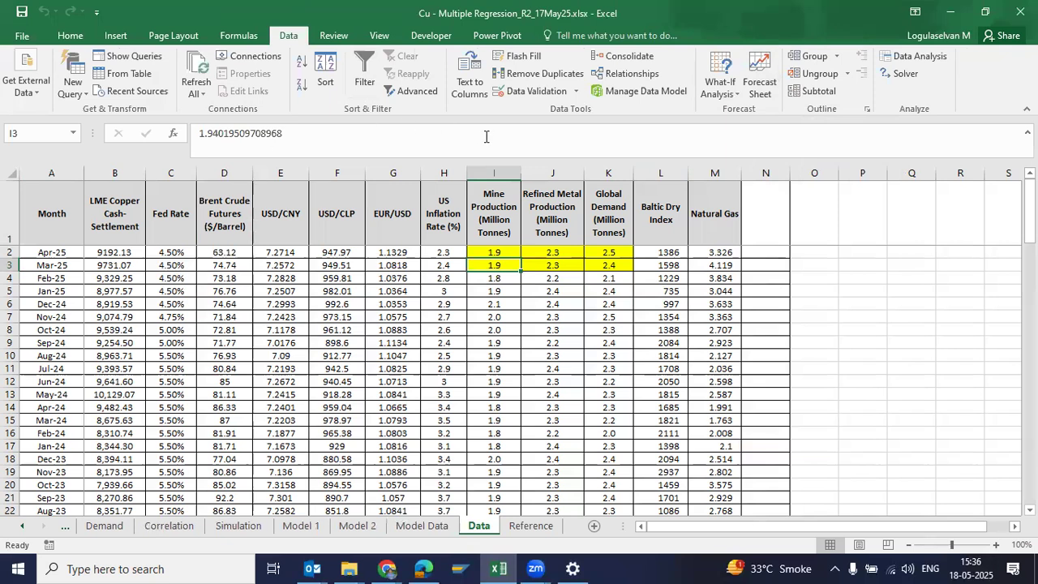
click(912, 59)
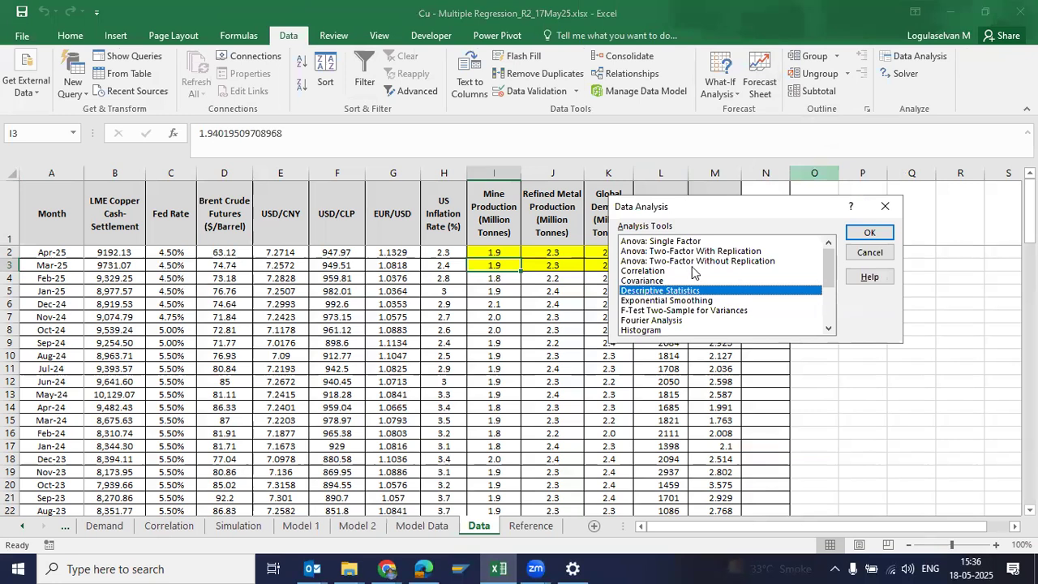
click(662, 271)
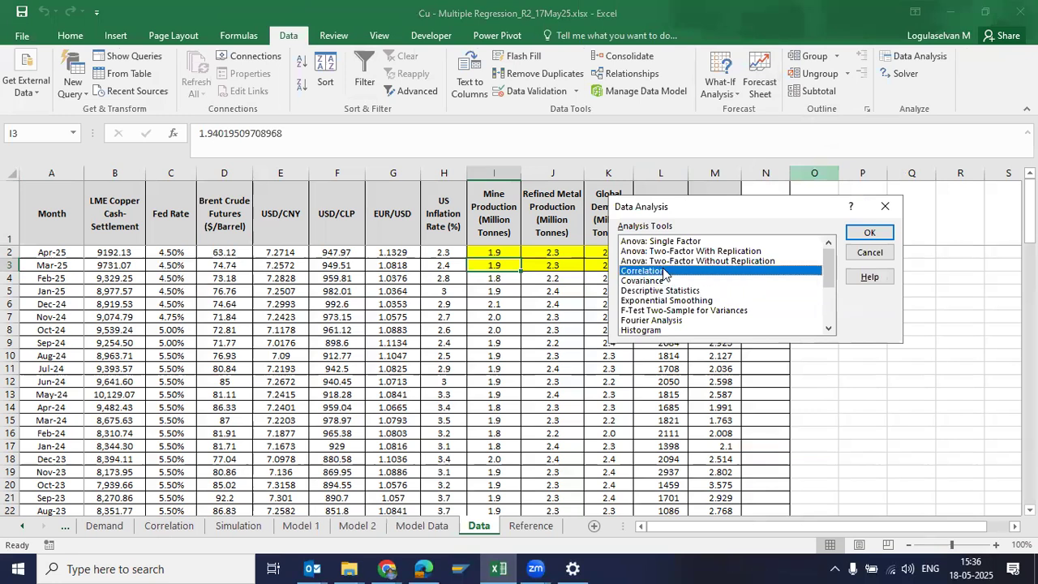
click(883, 210)
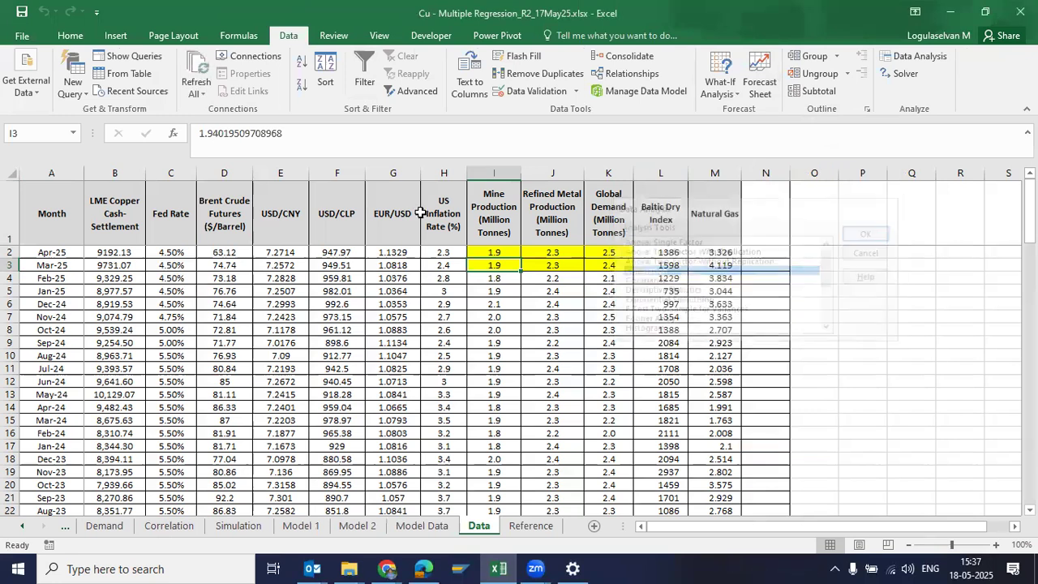
click(178, 224)
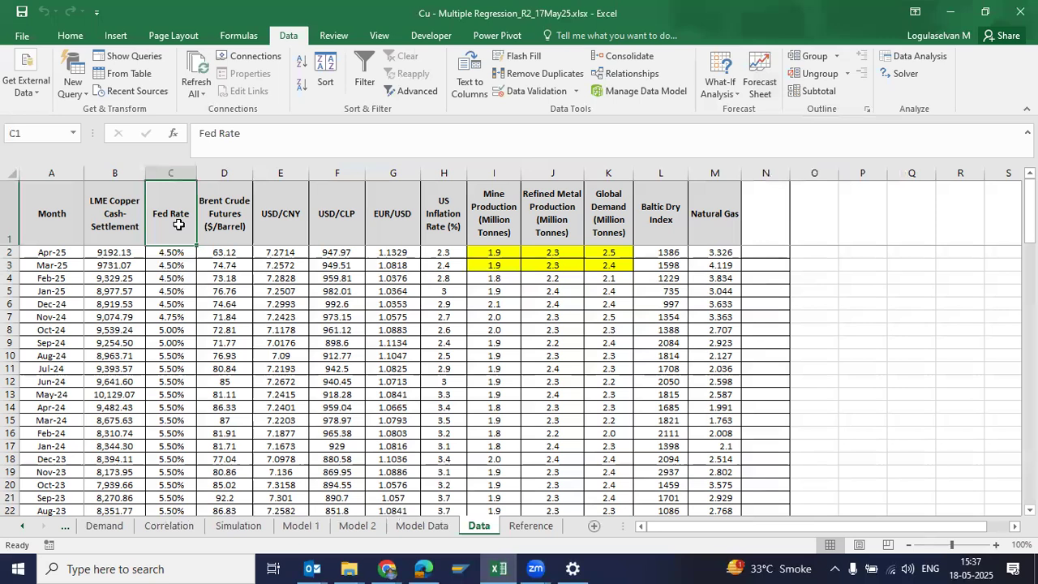
key(ctrl+shift+Right)
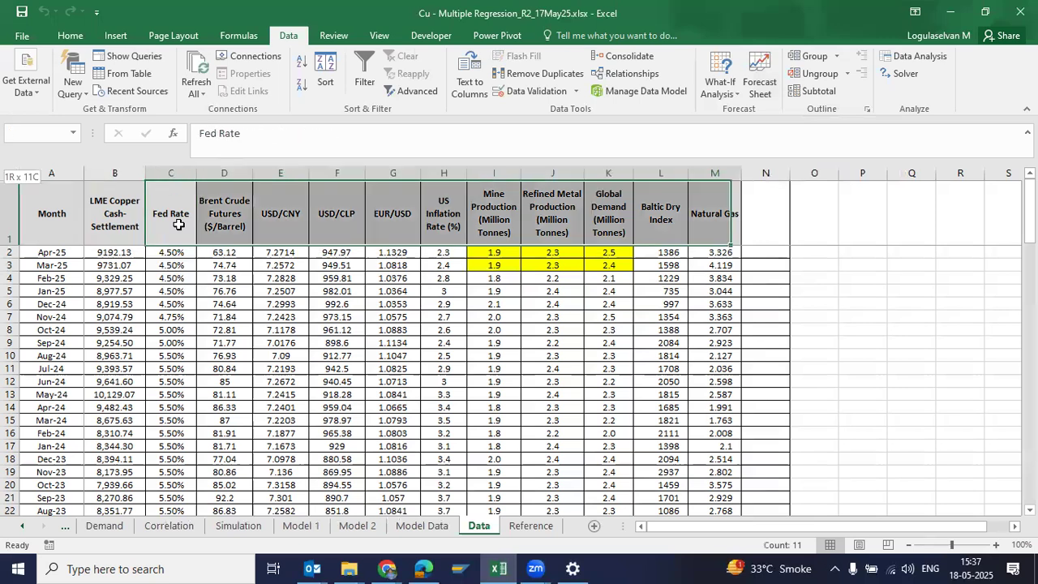
key(Down)
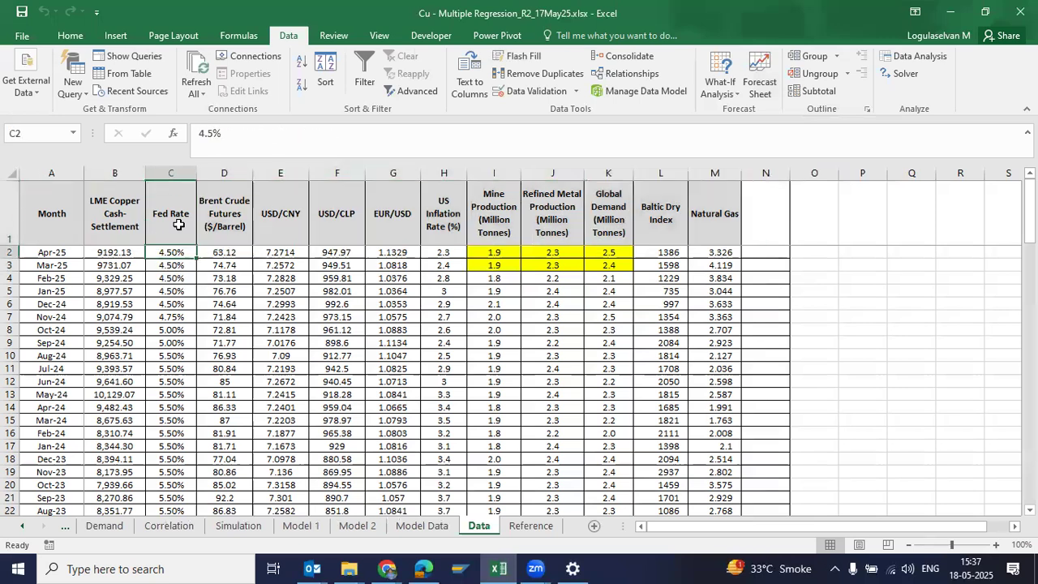
Step: On the Correlation sheet, examine the highlighted Global Demand correlations with Mine Production and Refined Metal Production
click(168, 525)
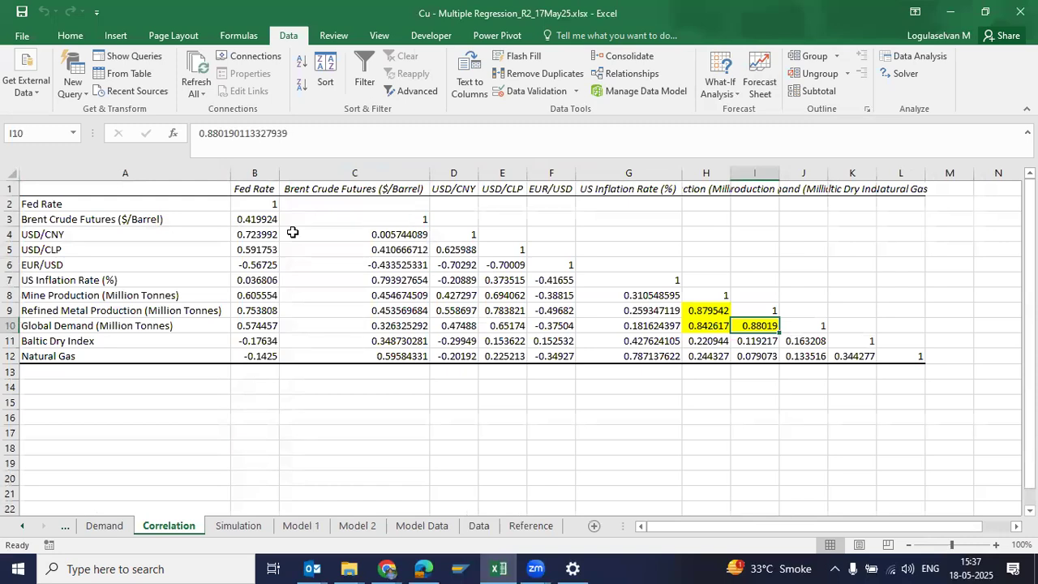
click(704, 325)
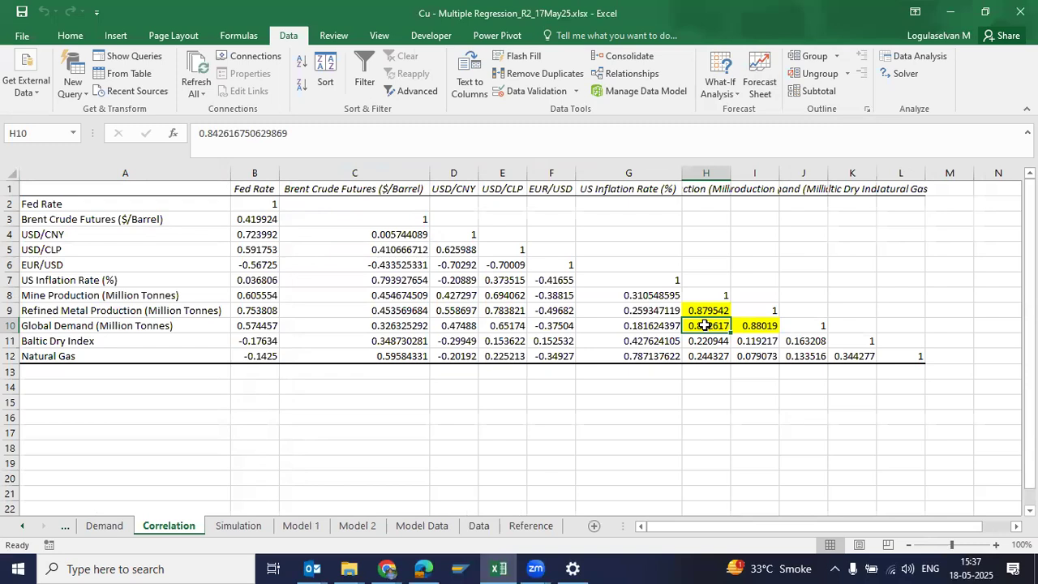
key(Home)
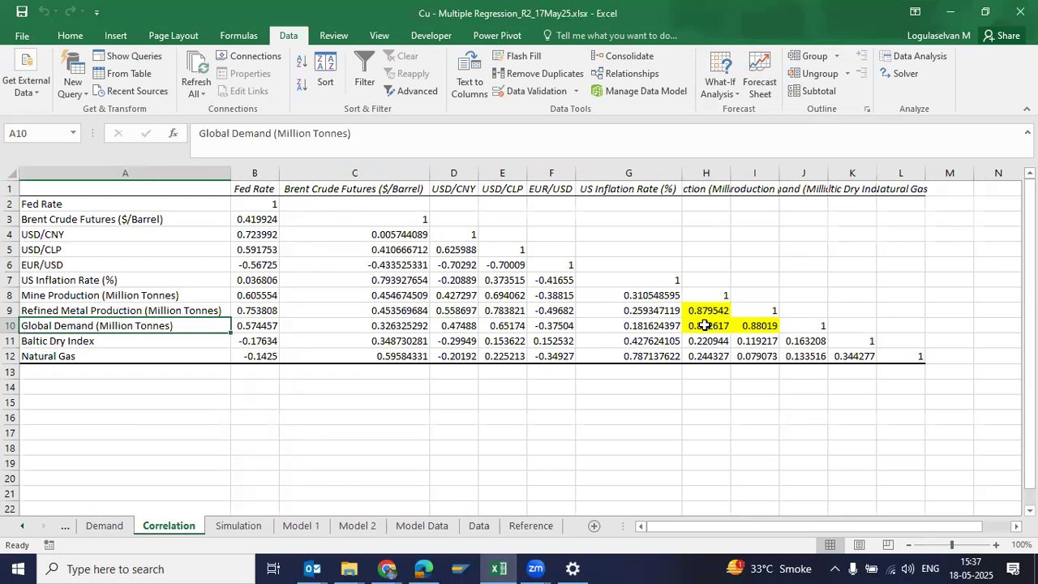
key(ctrl+Right)
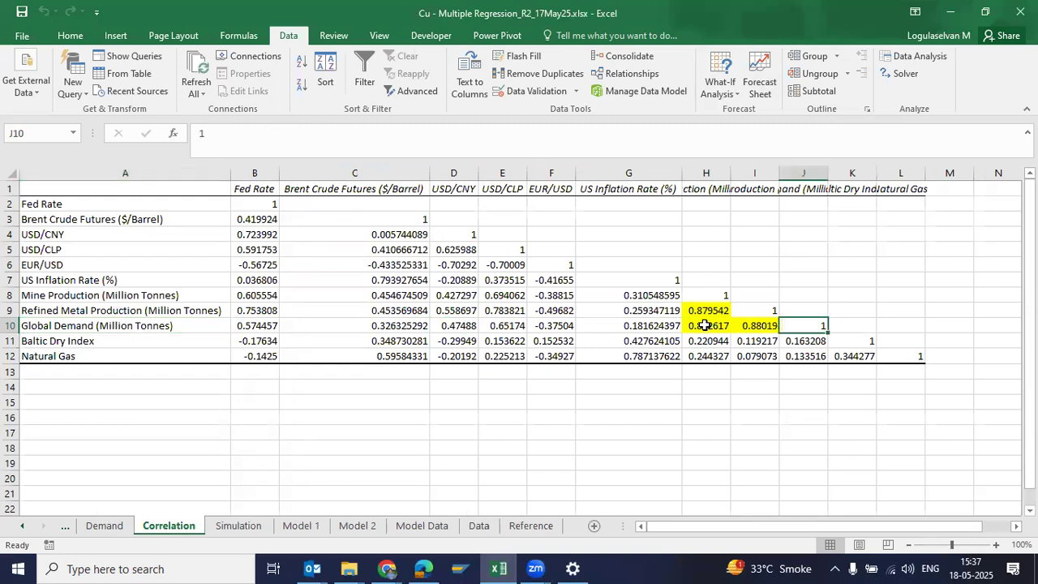
key(Left)
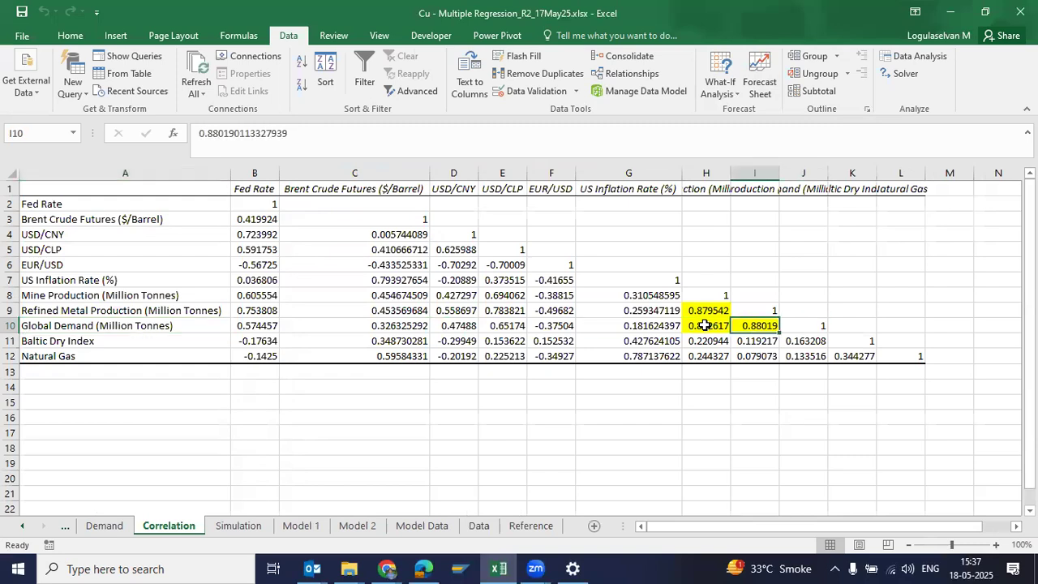
Step: Autofit the Refined Metal Production column to its full header, and undo the width change
click(753, 188)
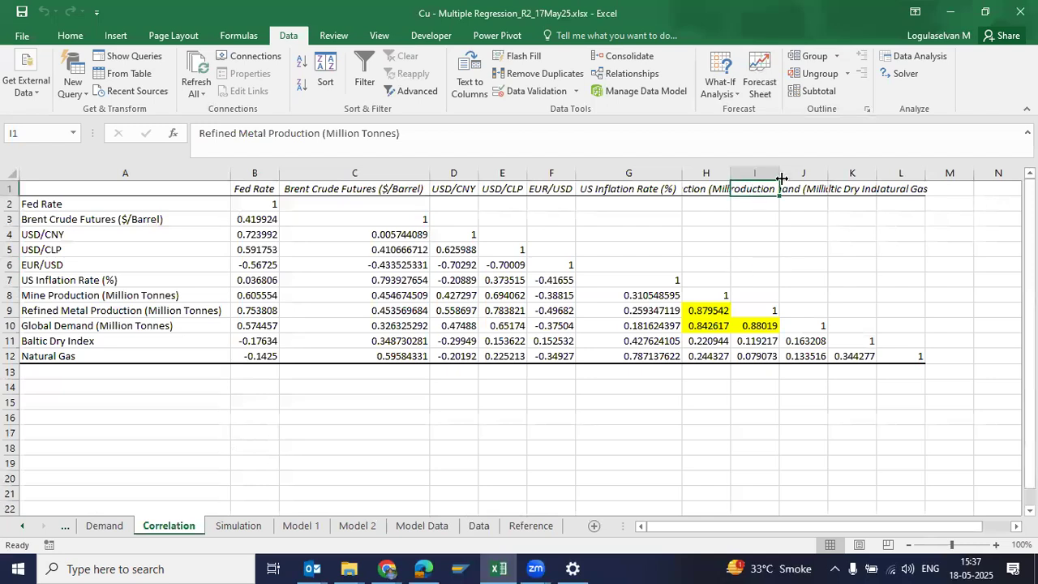
double_click(781, 178)
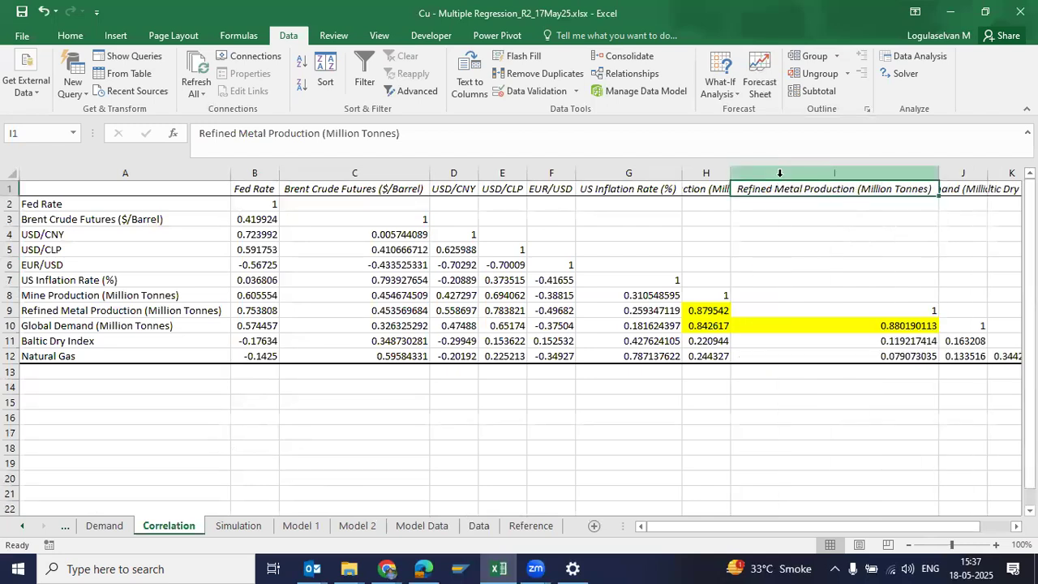
key(ctrl+z)
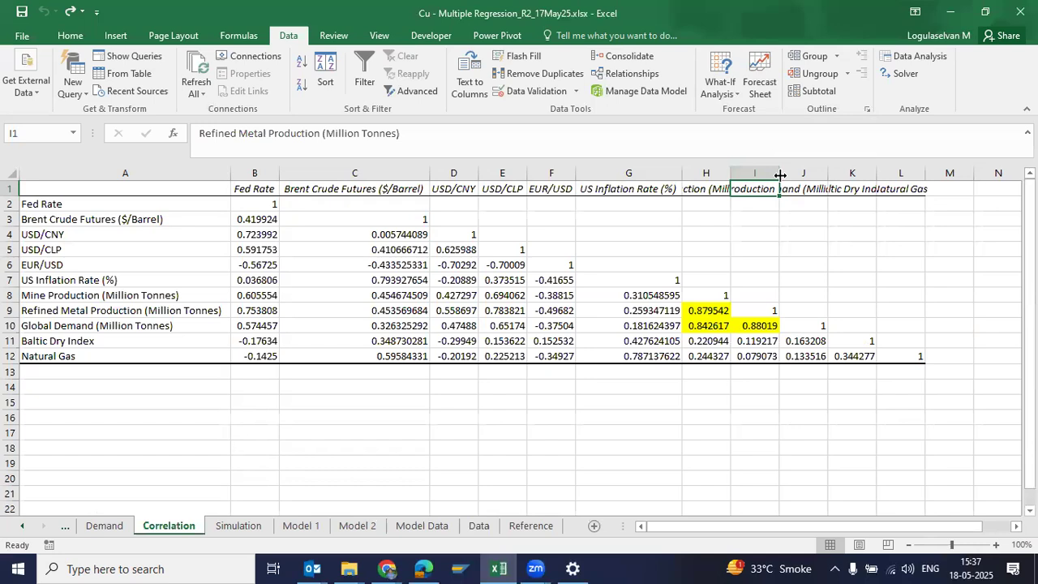
Step: Examine the correlation between Refined Metal Production and Mine Production, and check the row labels of the three highly correlated variables
click(701, 309)
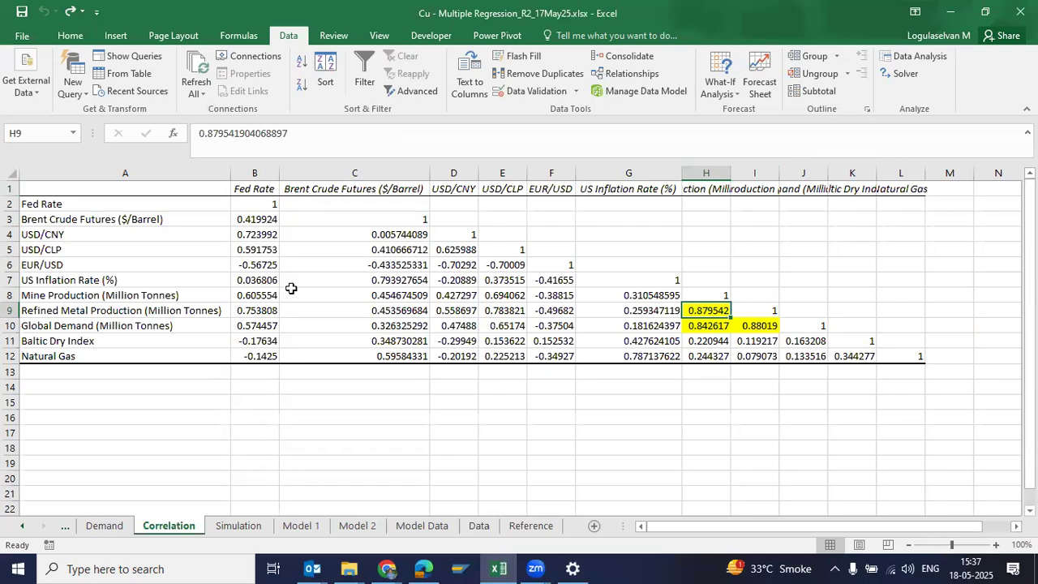
click(90, 311)
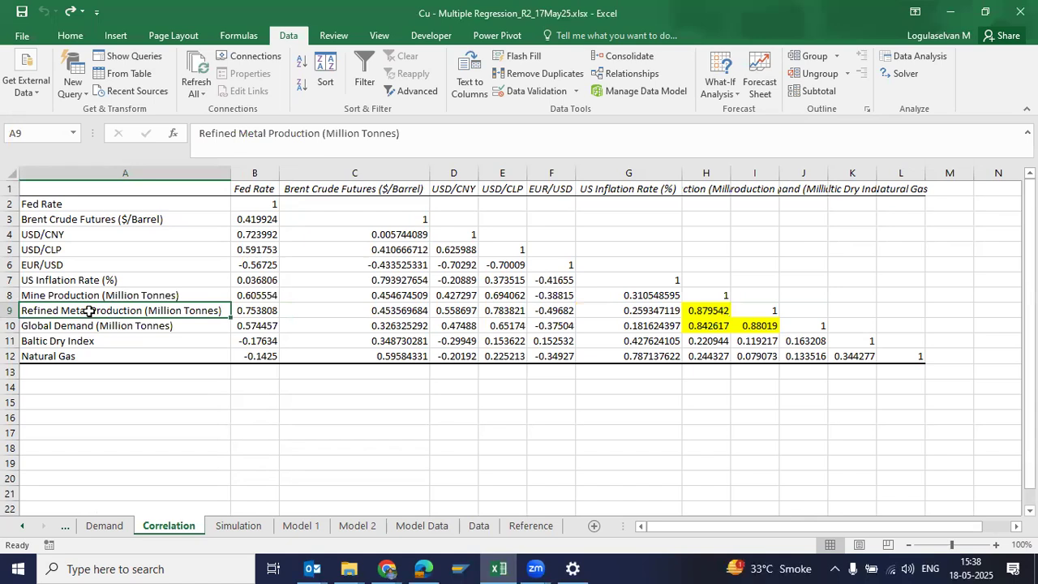
click(81, 297)
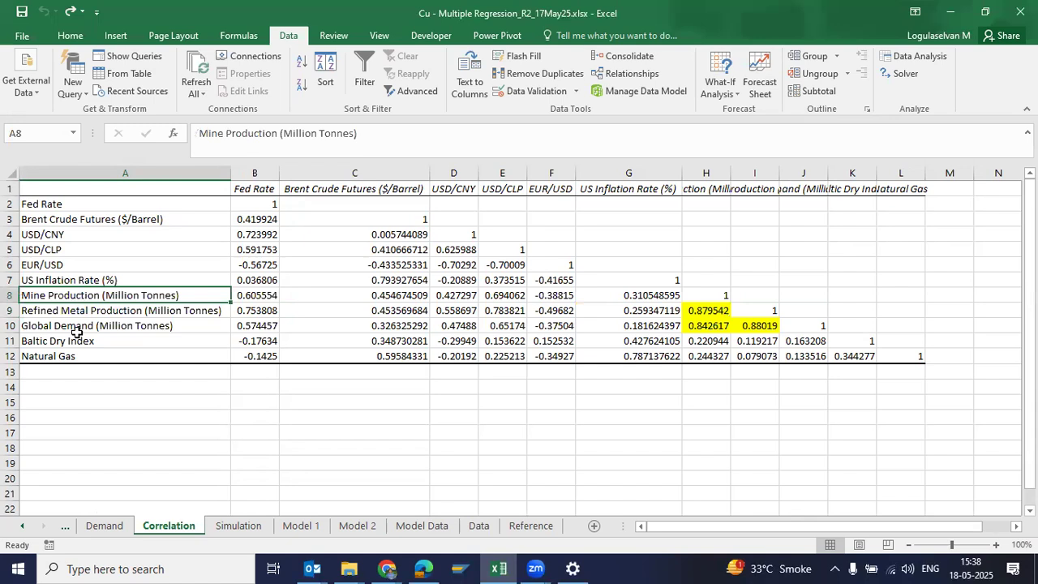
click(74, 335)
click(73, 325)
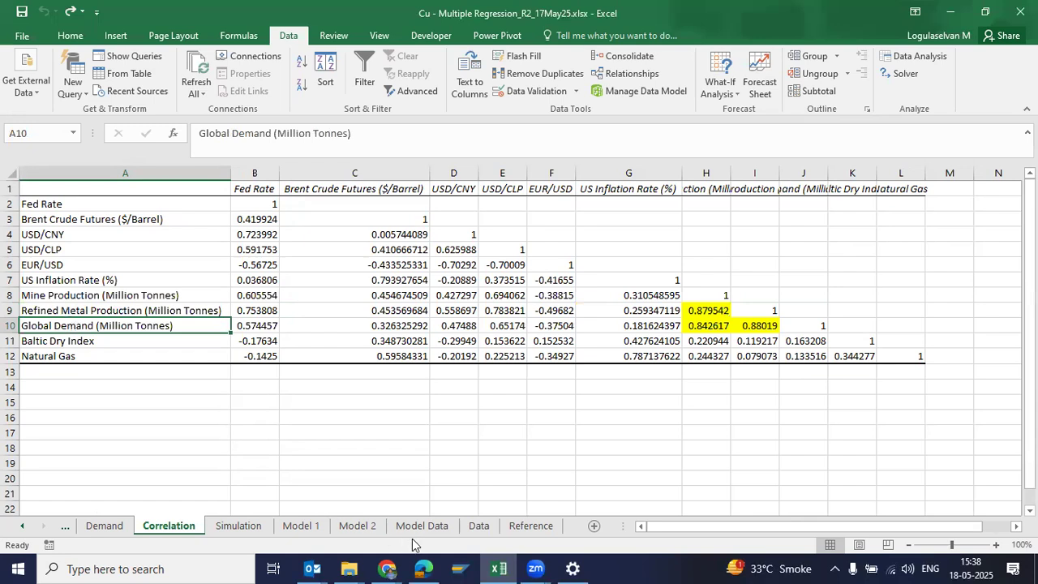
Step: On the Data sheet, select the Mine Production and Global Demand columns together
click(480, 526)
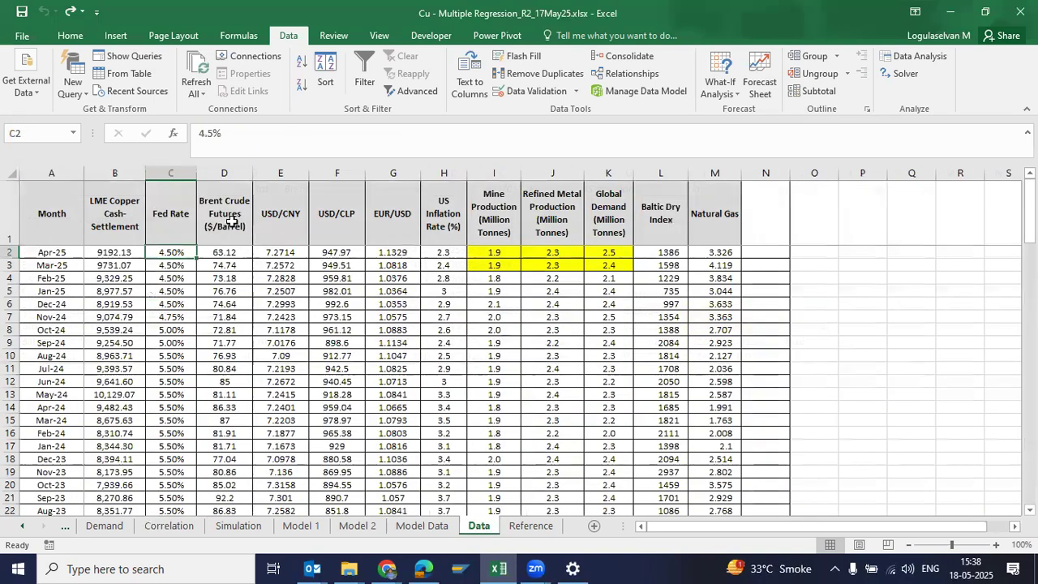
click(494, 170)
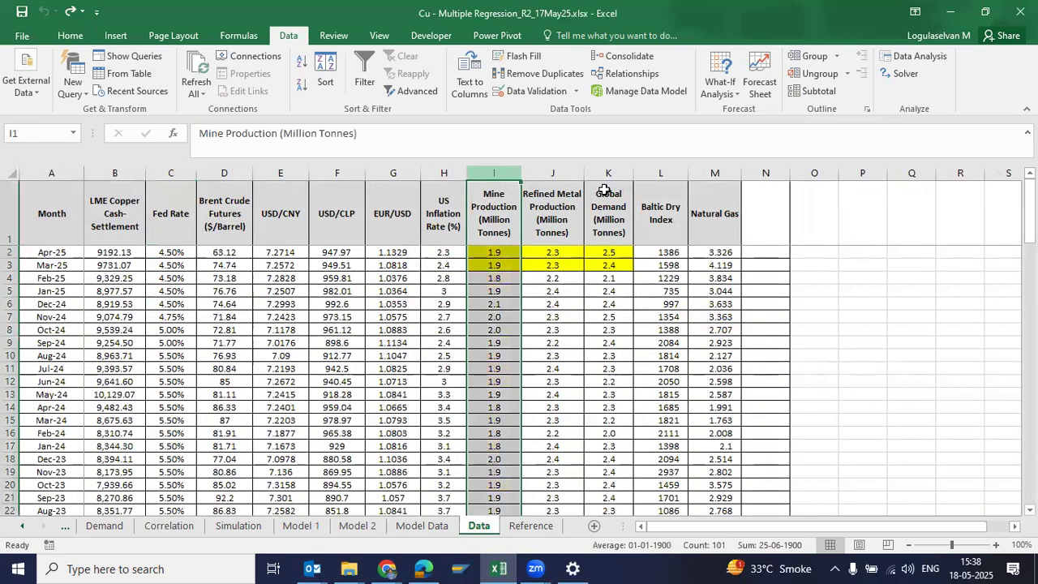
ctrl+click(608, 173)
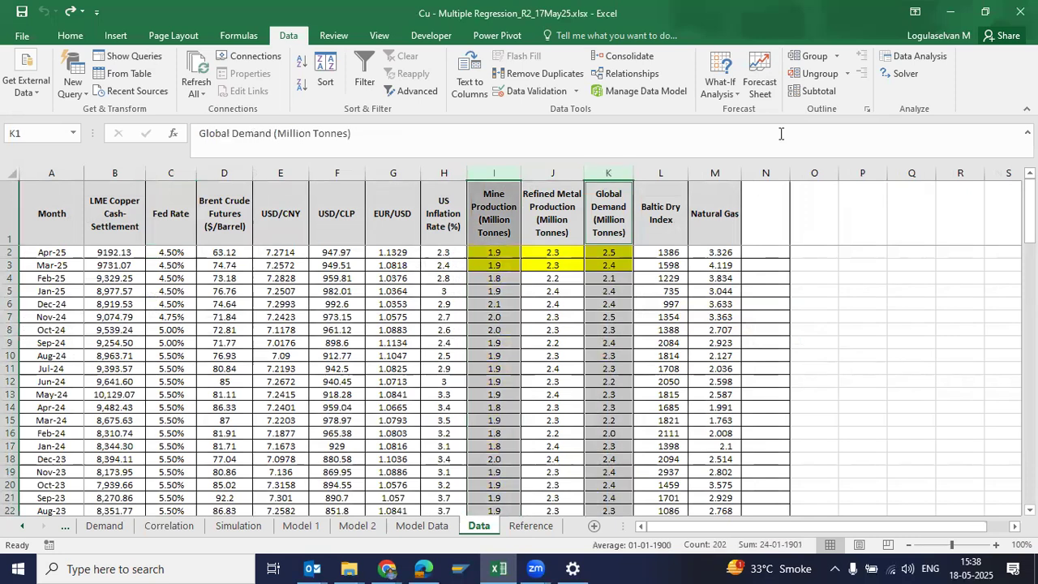
Step: Open the Regression analysis tool to view its input and output options, and close it without running
click(899, 61)
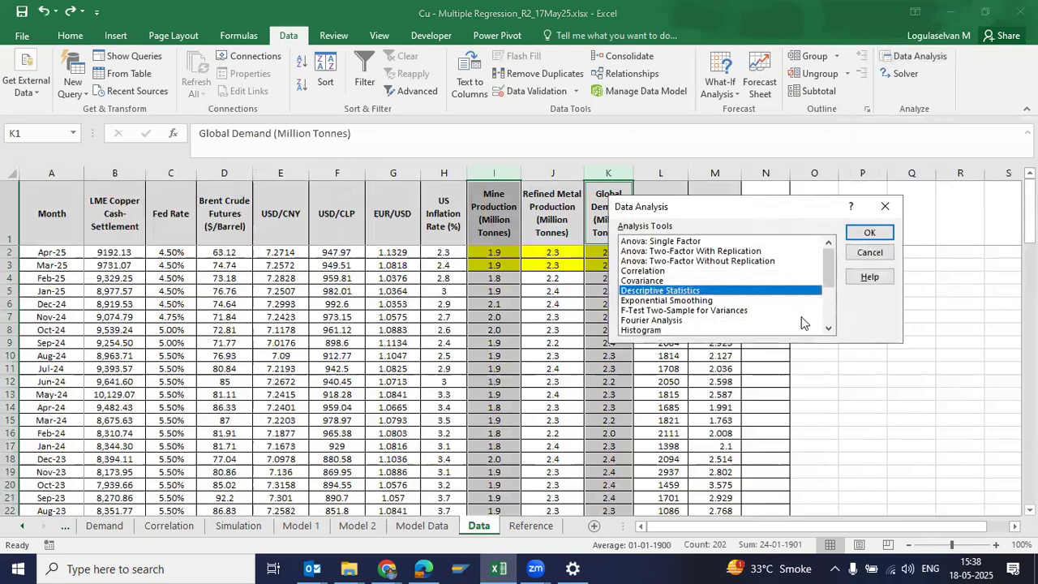
click(829, 317)
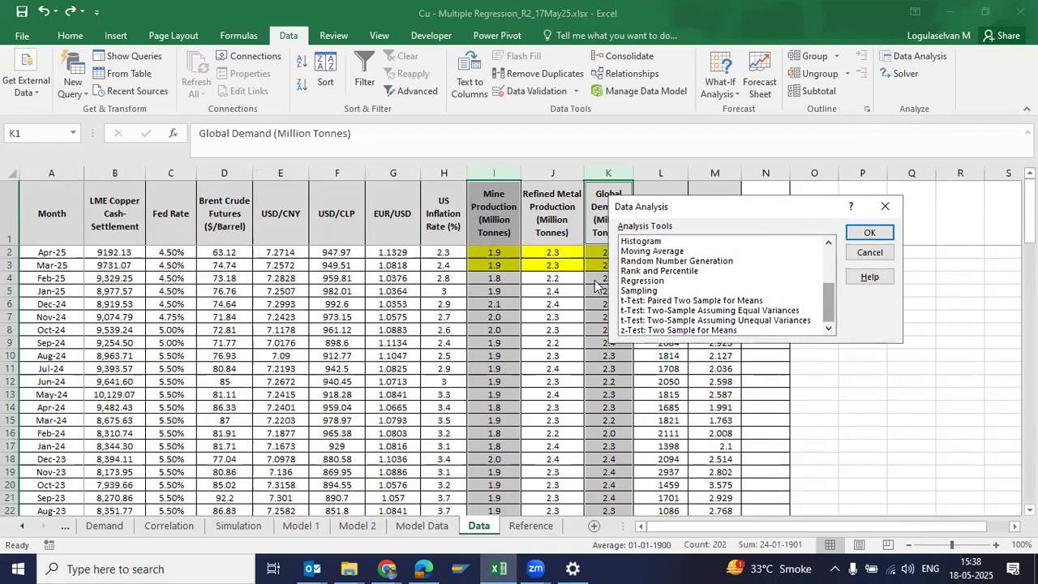
click(633, 280)
click(868, 233)
click(740, 176)
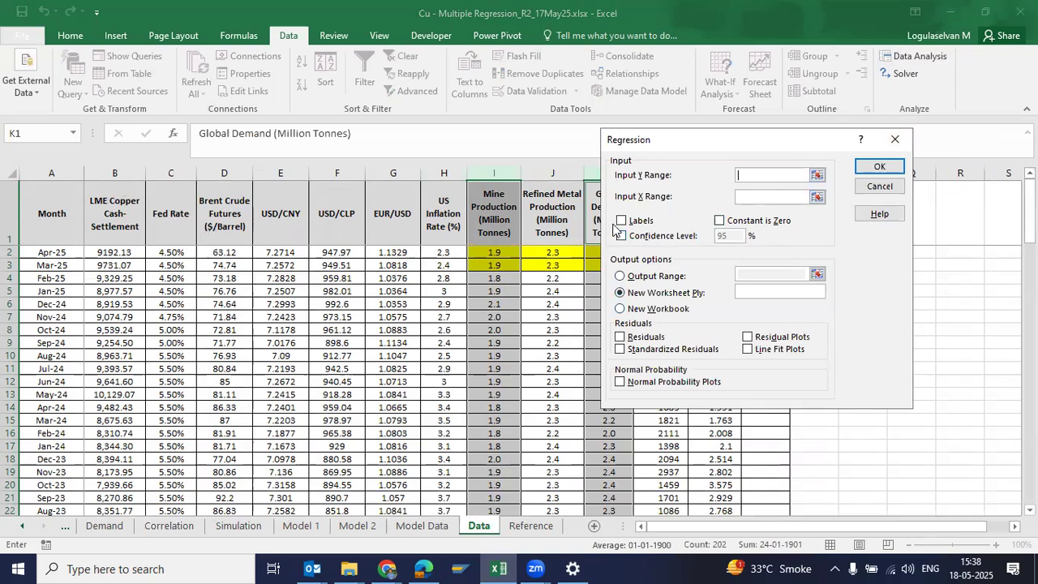
click(896, 139)
click(869, 252)
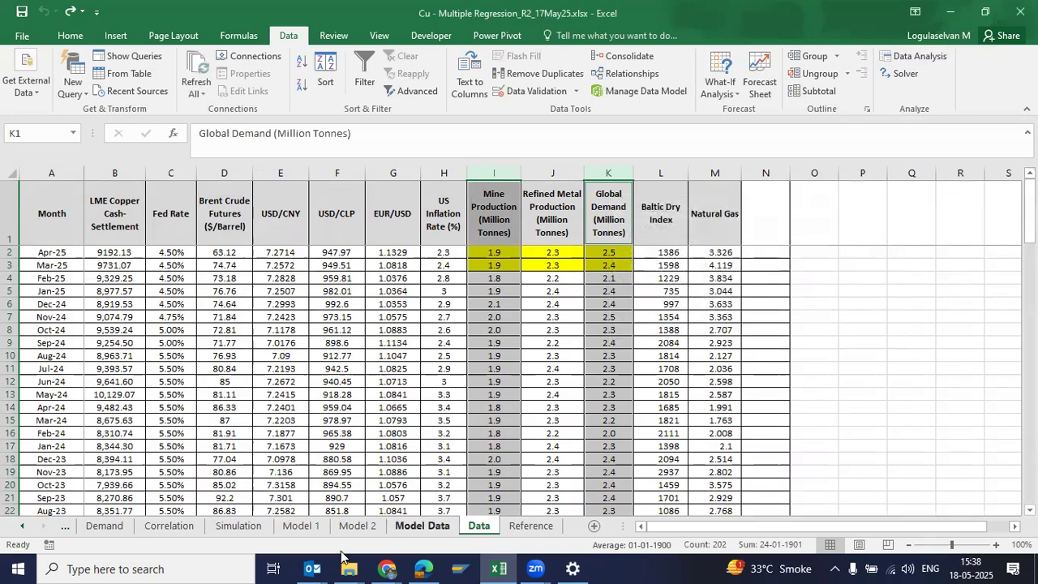
Step: On the Model 1 sheet, examine the P-values of the regression variables, especially the highlighted Fed Rate, Brent Crude and EUR/USD ones
click(299, 527)
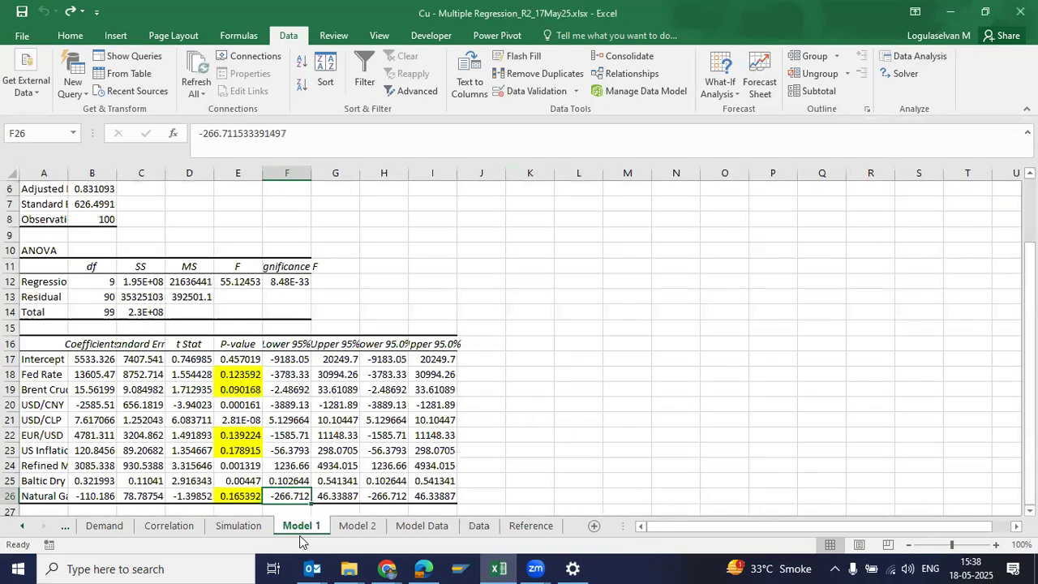
click(209, 402)
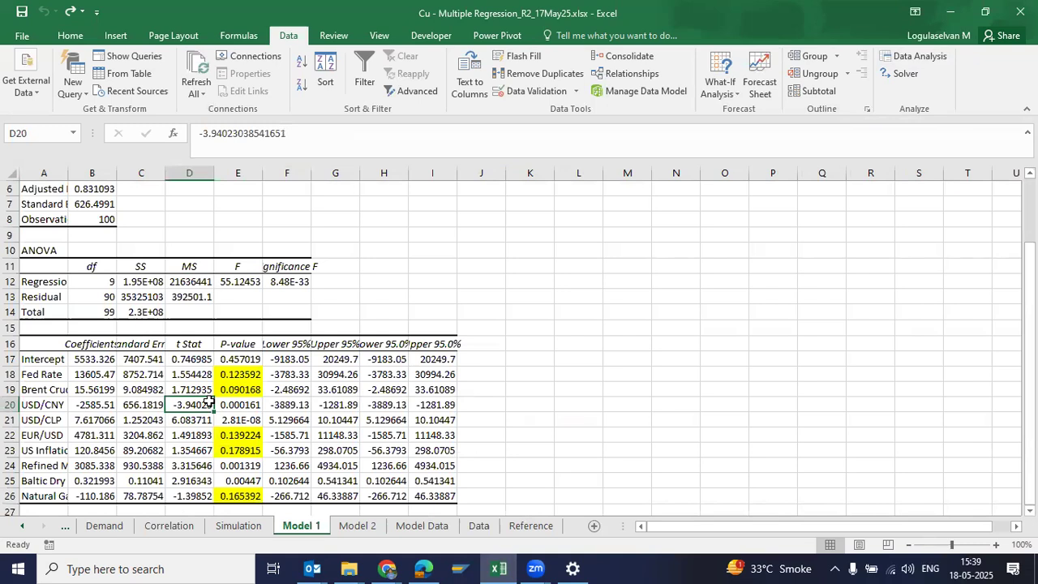
key(Home)
key(Right)
key(Right)
key(Right)
key(Right)
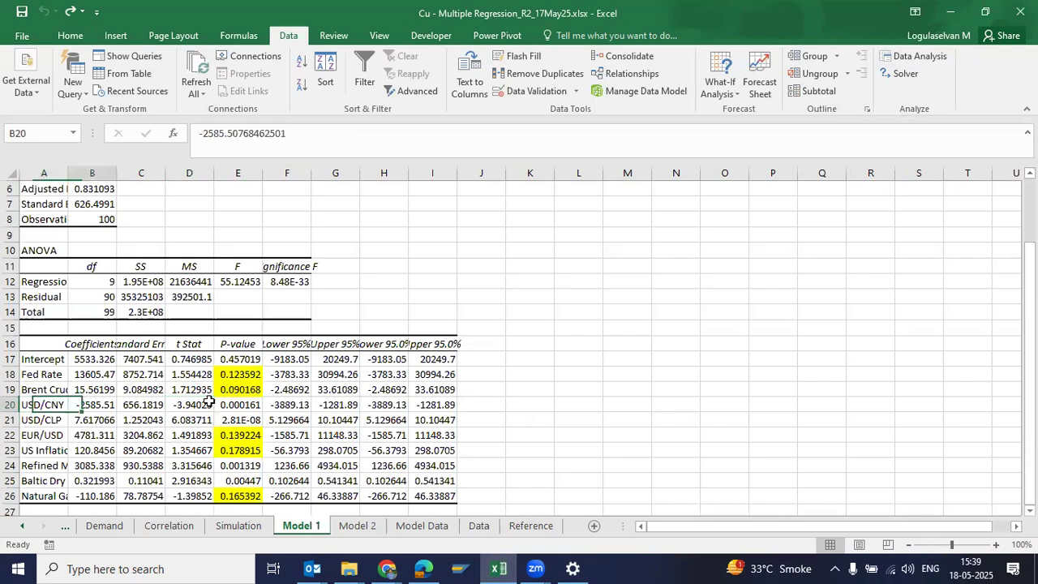
key(Up)
key(Up)
key(Up)
key(Down)
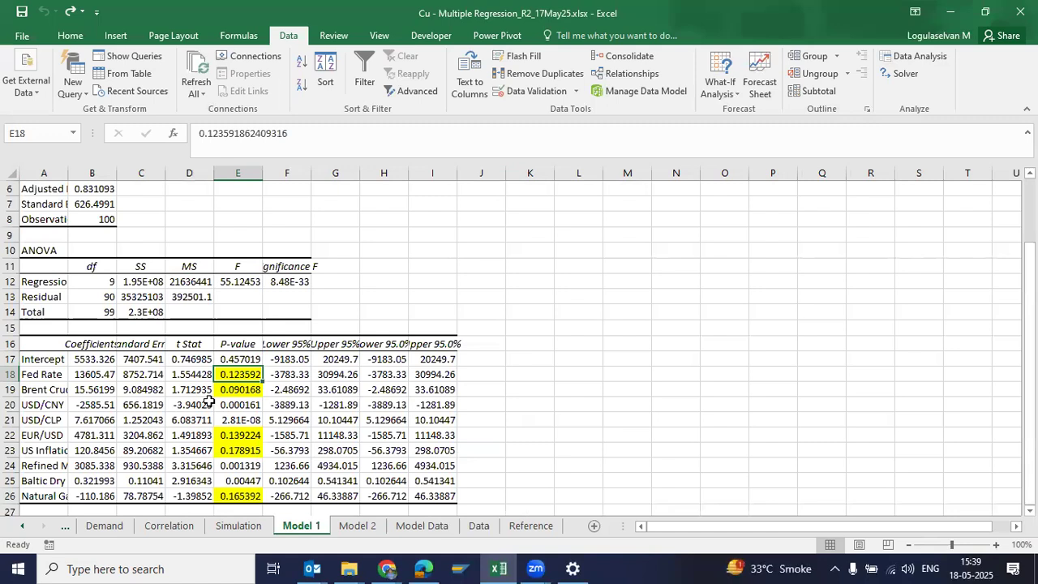
key(Down)
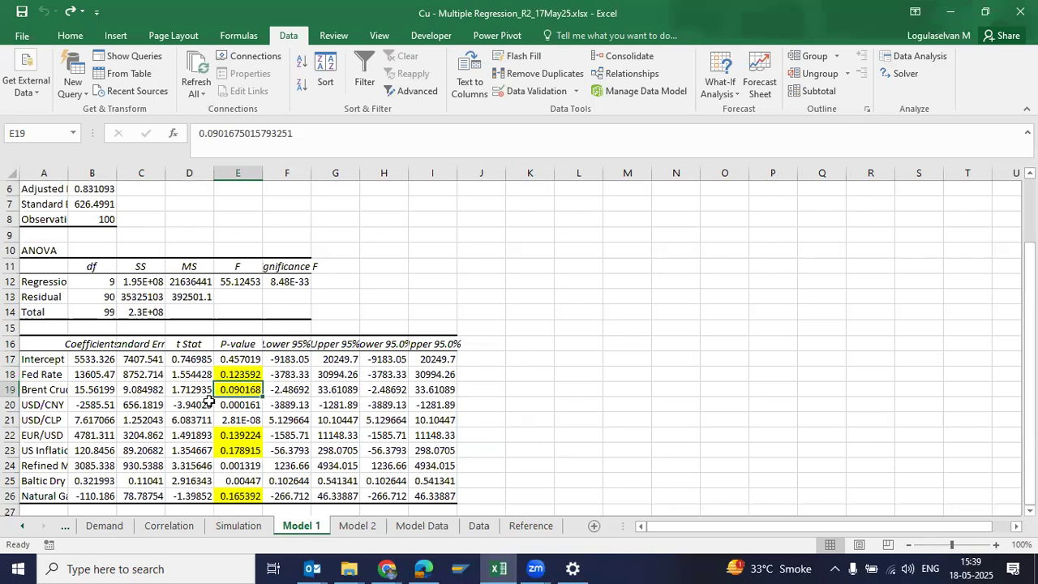
key(Down)
key(Down)
key(Down)
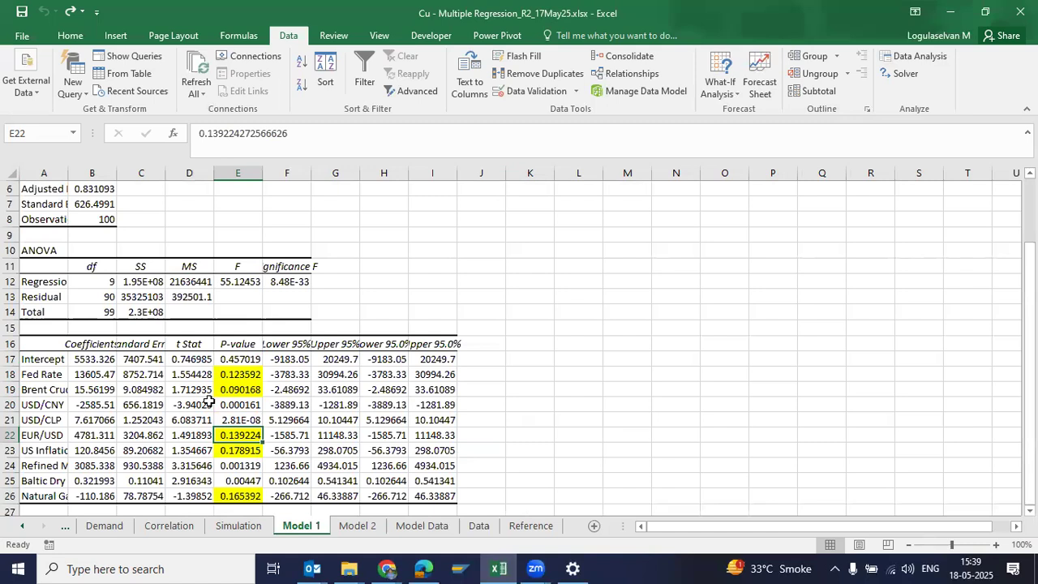
Step: On the Model Data sheet, review the retained variables USD/CNY, USD/CLP, Refined Metal Production and Baltic Dry Index
click(434, 527)
click(179, 232)
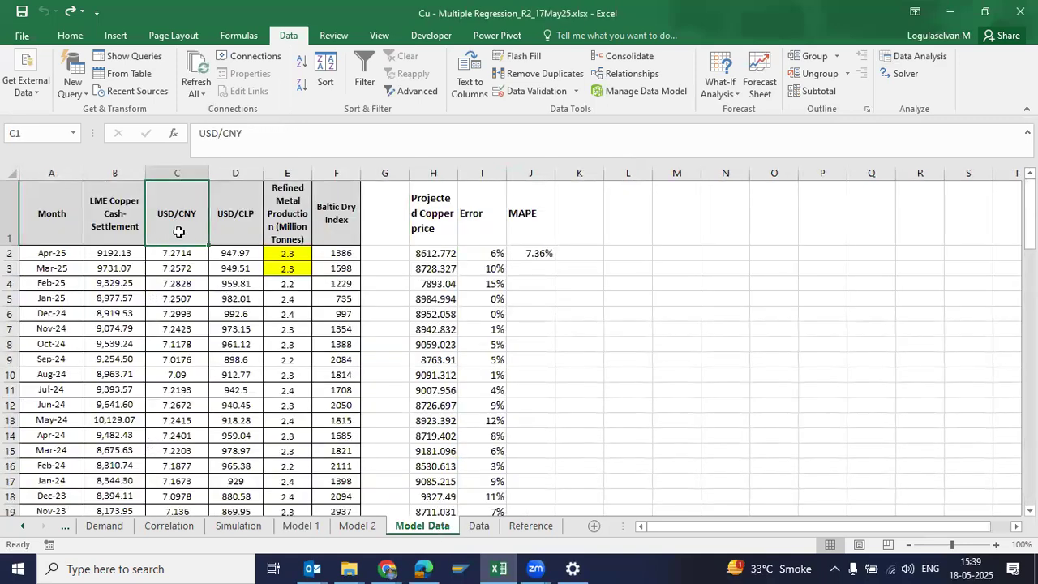
key(Right)
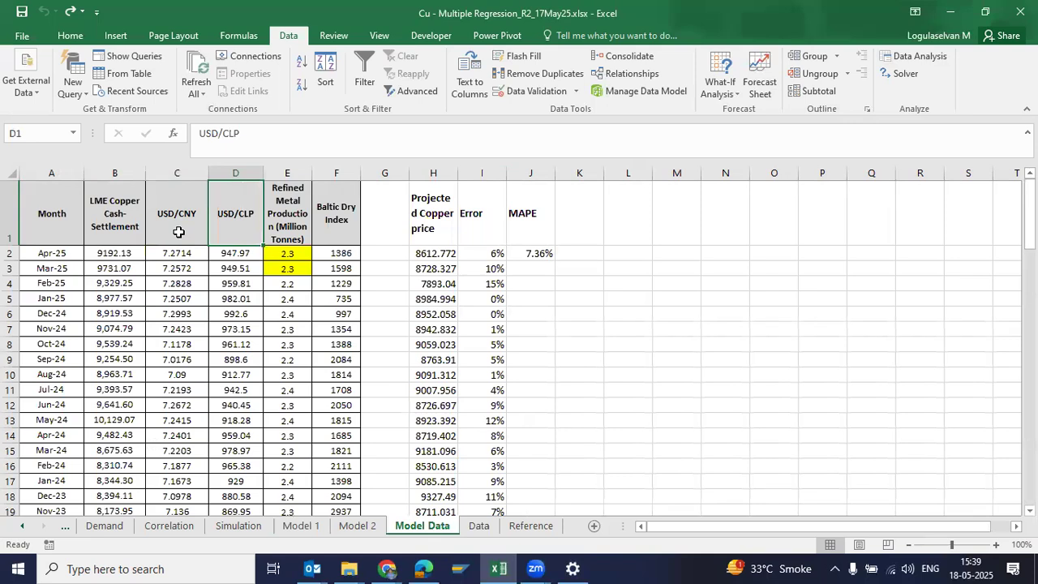
key(Right)
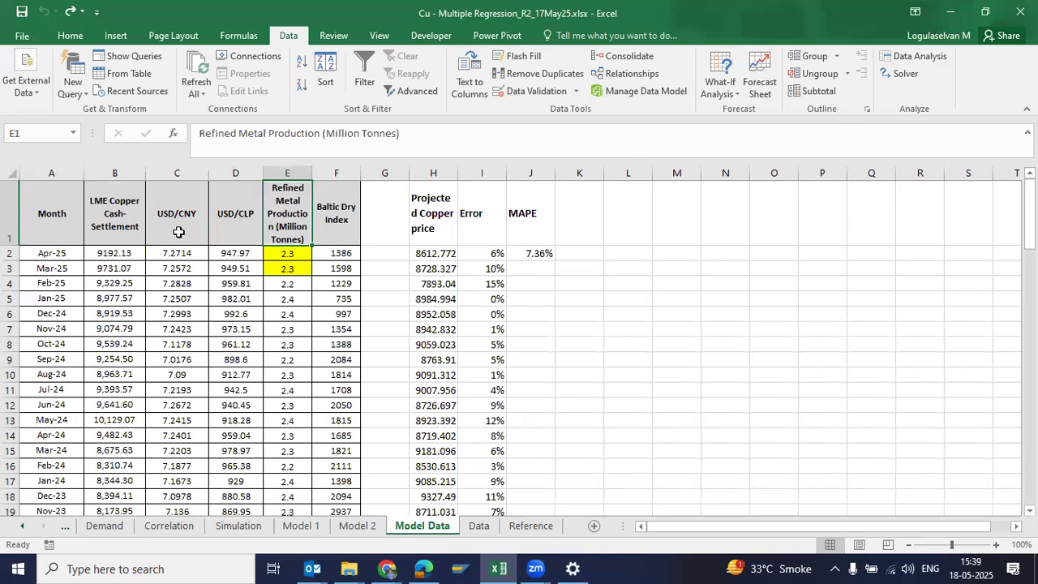
key(Right)
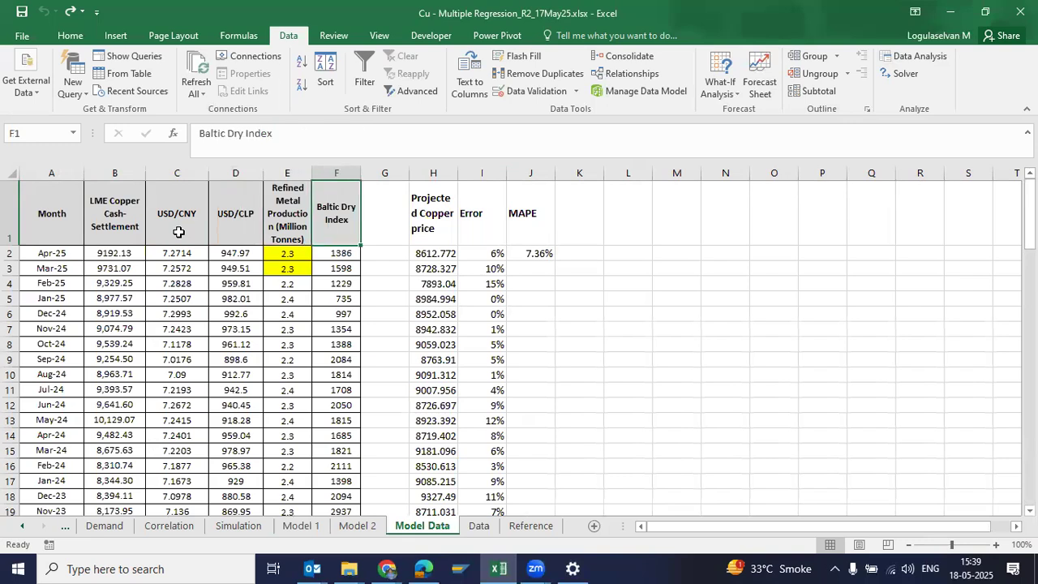
key(Left)
key(Left)
key(Left)
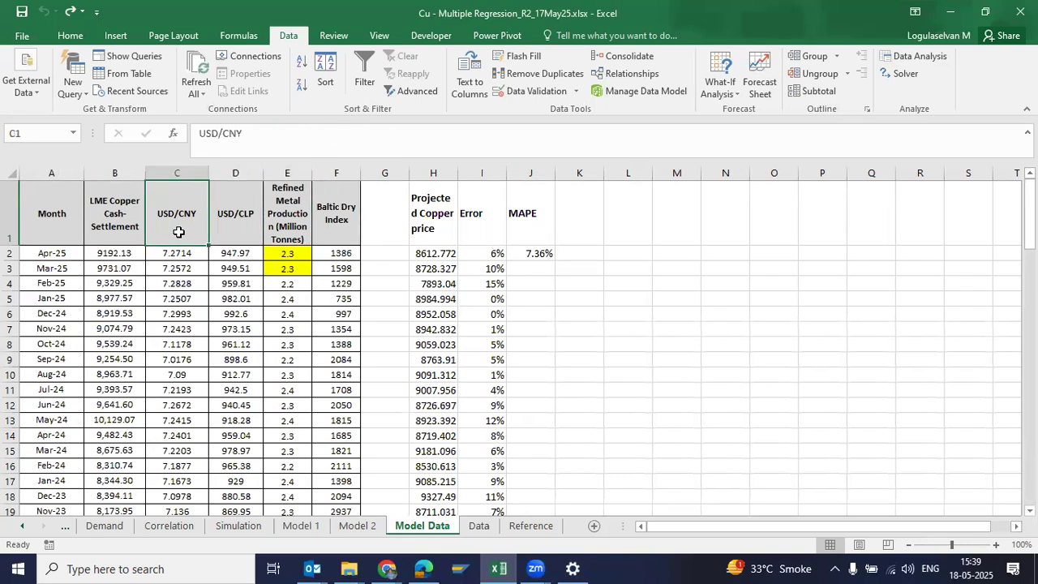
Step: On the Model 2 sheet, examine the P-values from the Intercept down to the Baltic Dry Index
click(357, 525)
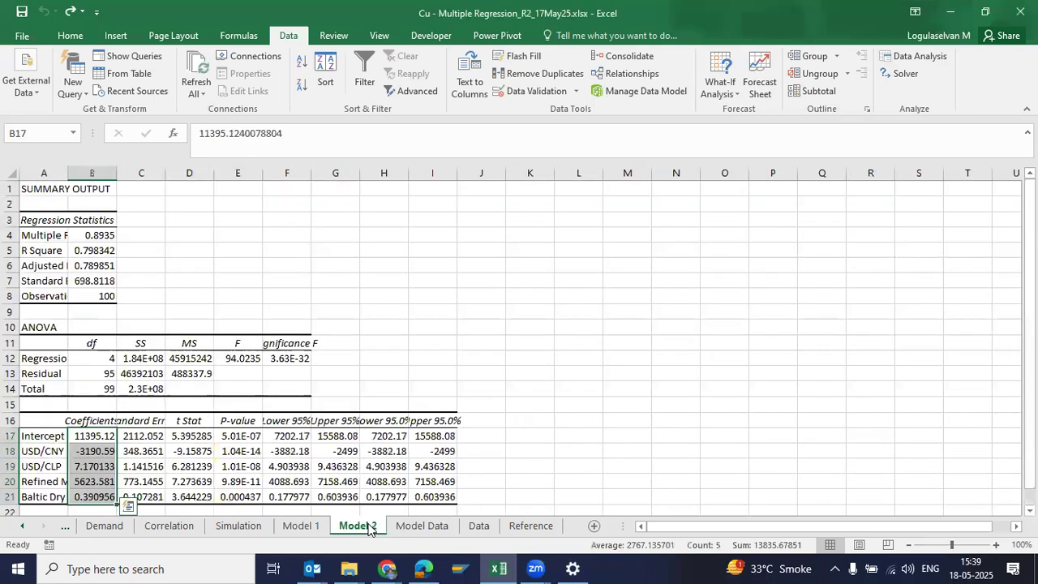
click(244, 433)
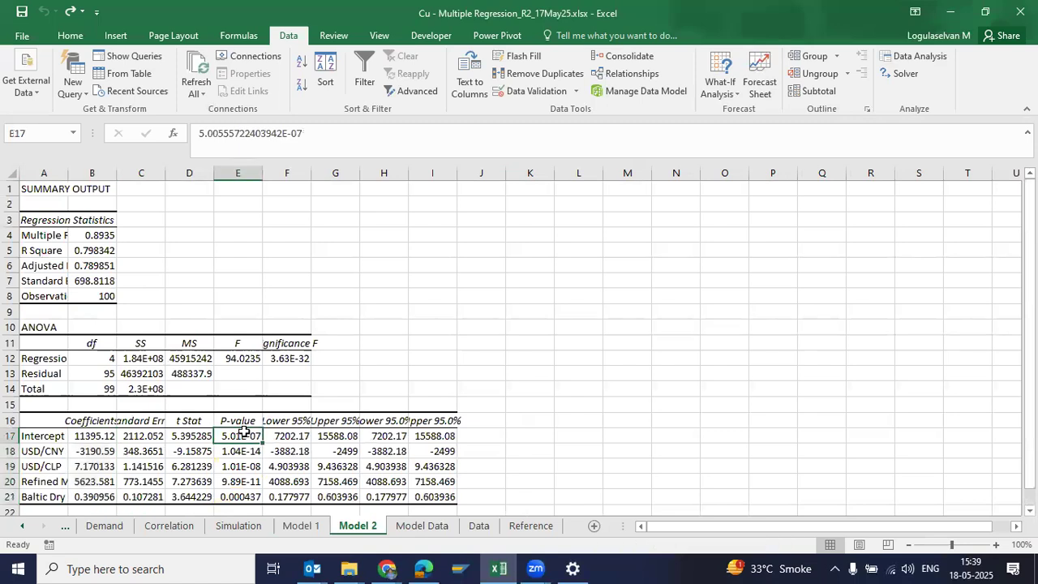
key(Down)
key(Down)
key(Down)
key(Down)
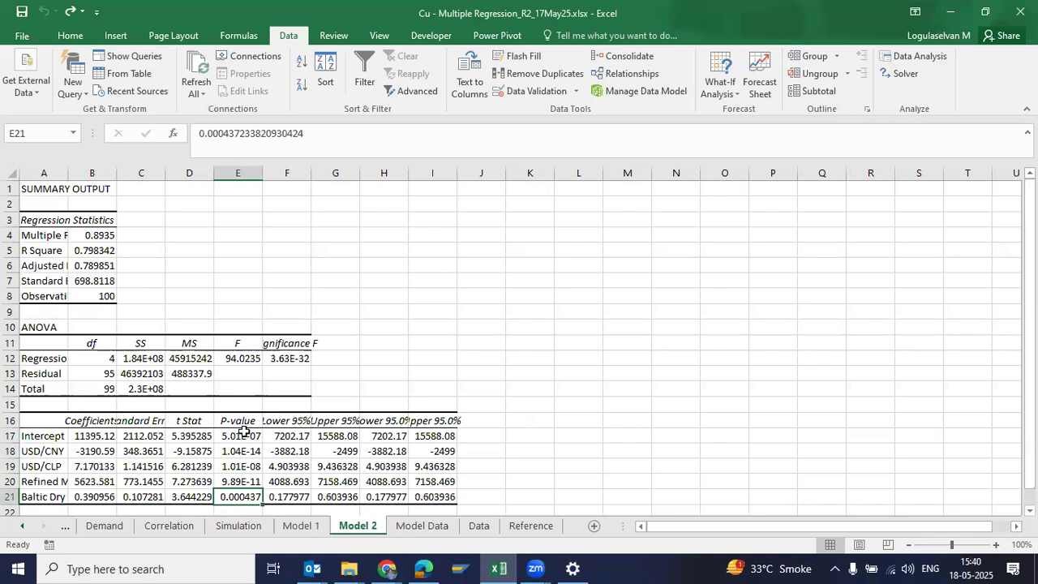
Step: Check Model 2's Adjusted R Square and review the coefficients of the Intercept, USD/CNY, USD/CLP and Refined Metal Production
click(87, 273)
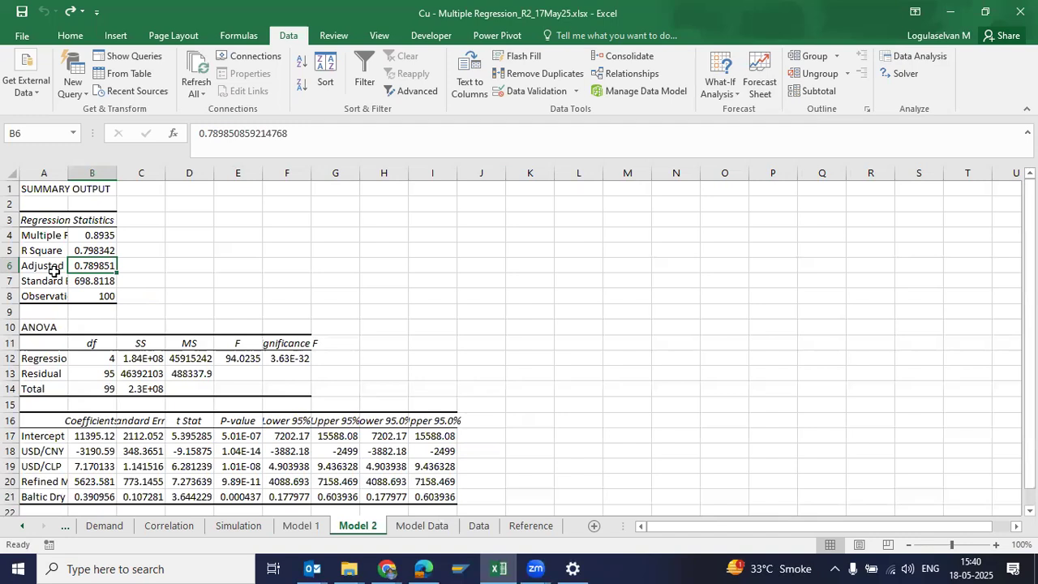
click(54, 272)
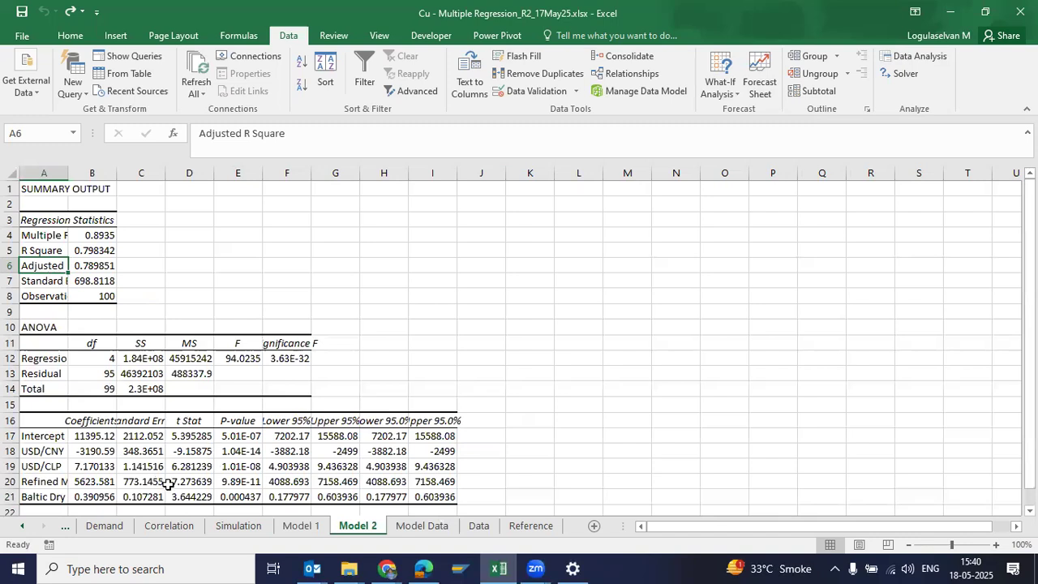
click(92, 435)
key(Down)
key(Down)
key(Down)
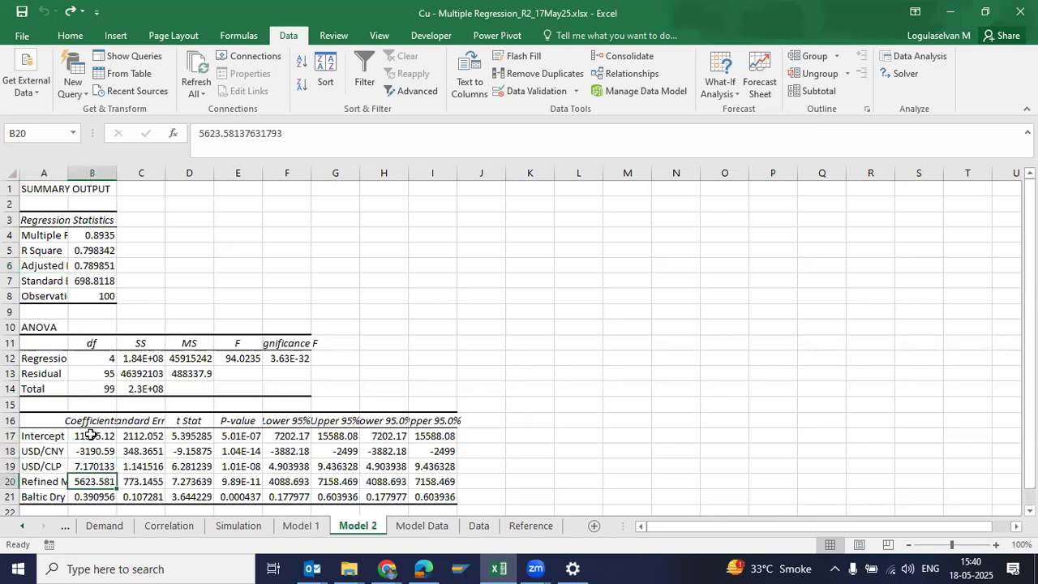
Step: On the Simulation sheet, review the copied intercept and coefficients and the input values for the four variables
click(237, 525)
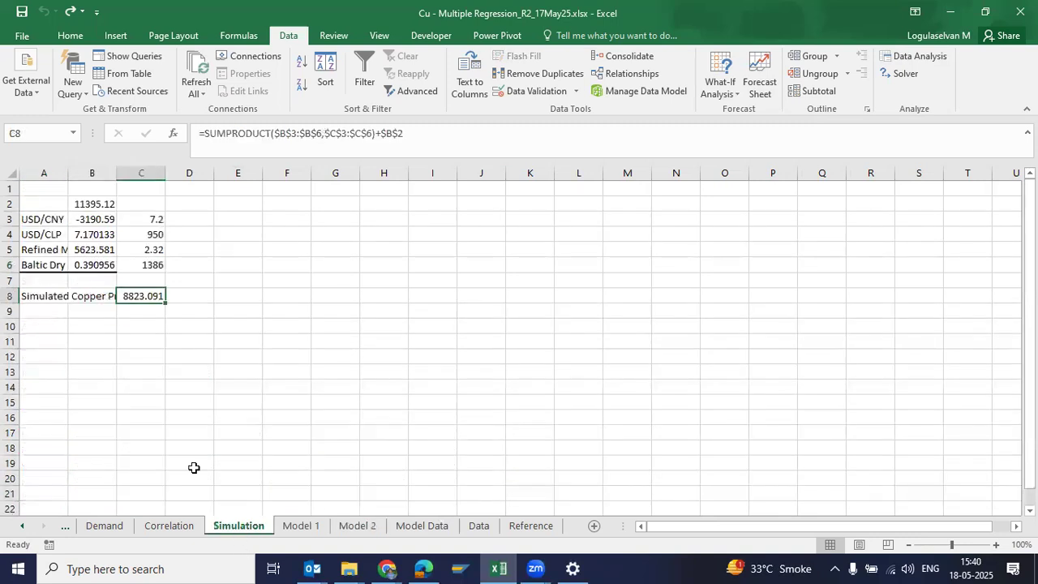
click(103, 208)
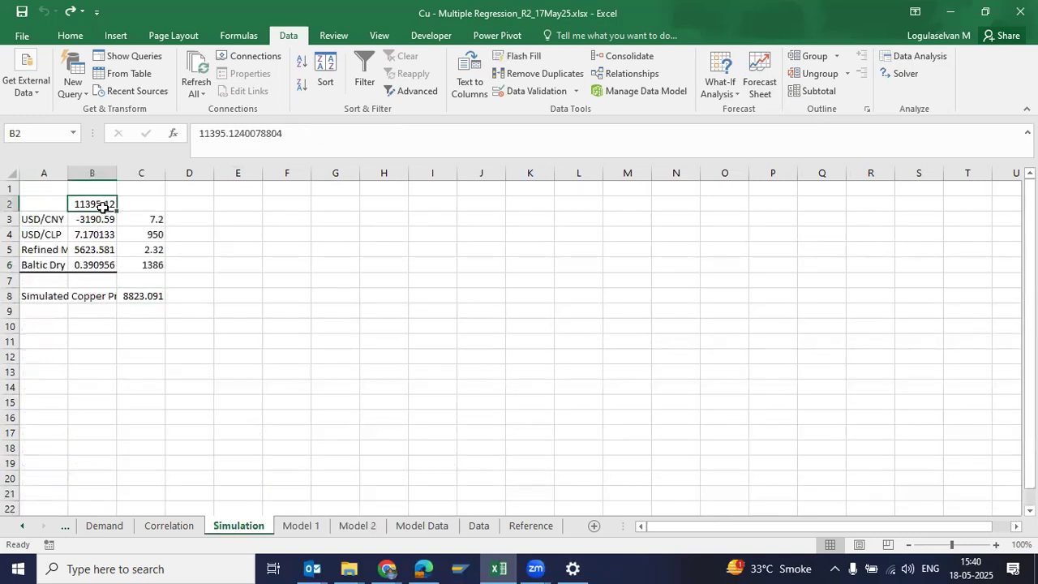
key(Down)
key(Down)
key(Right)
key(Up)
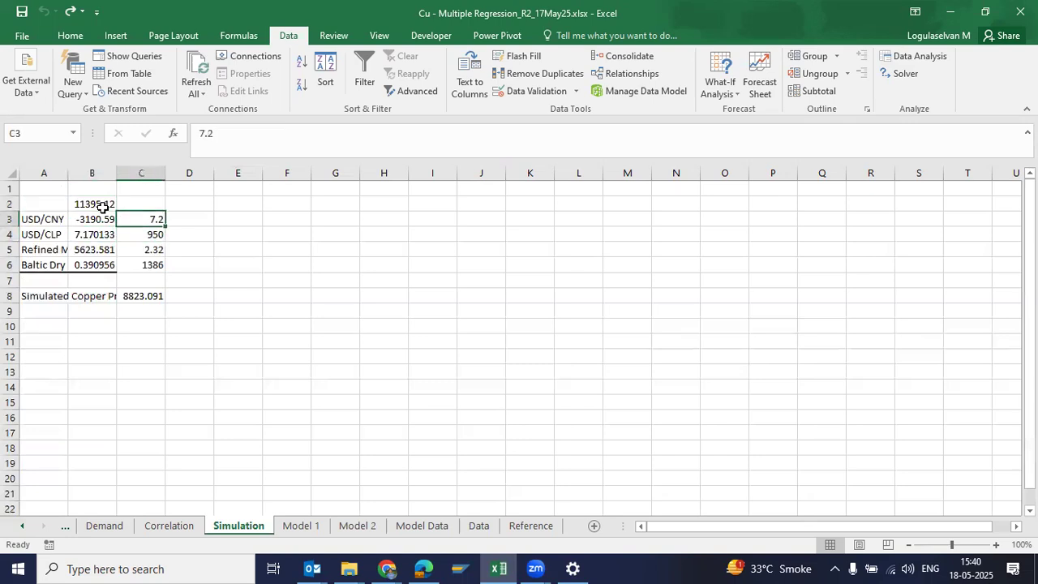
key(Down)
key(Down)
key(Down)
key(Down)
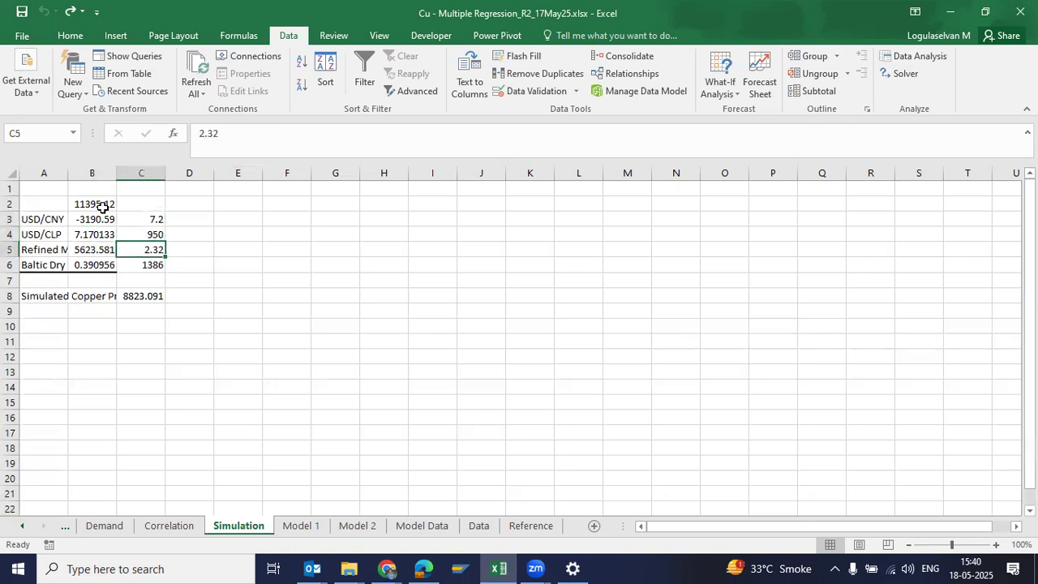
Step: Inspect the SUMPRODUCT formula behind the simulated copper price and the cells it references, keeping it as it is
key(Down)
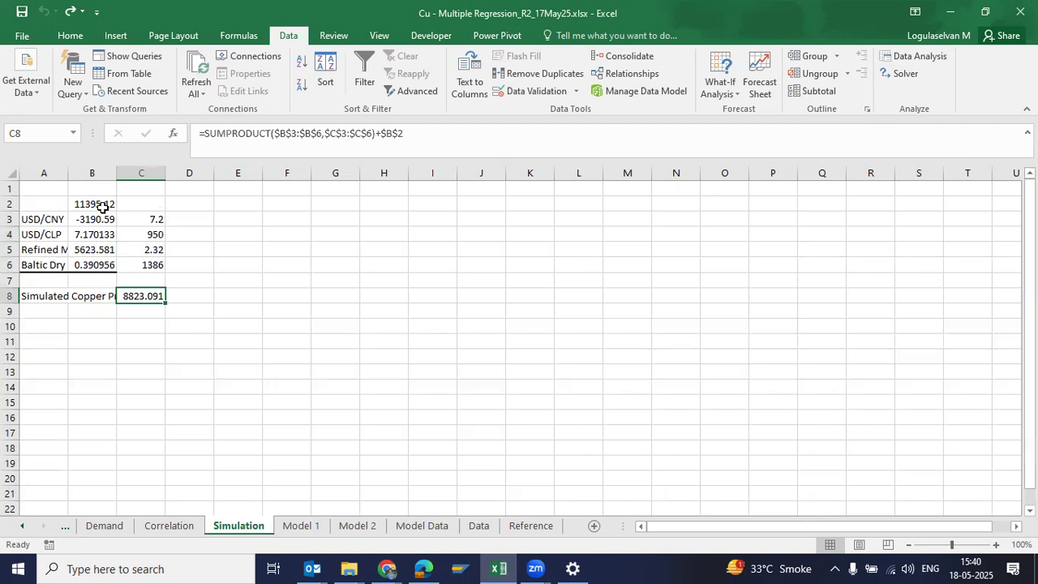
key(F2)
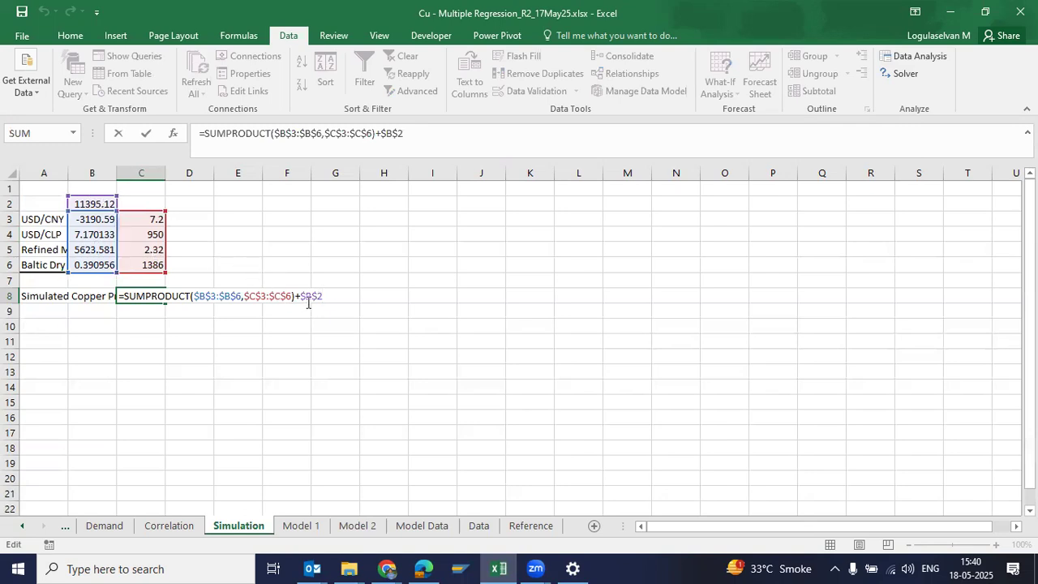
key(ctrl+Return)
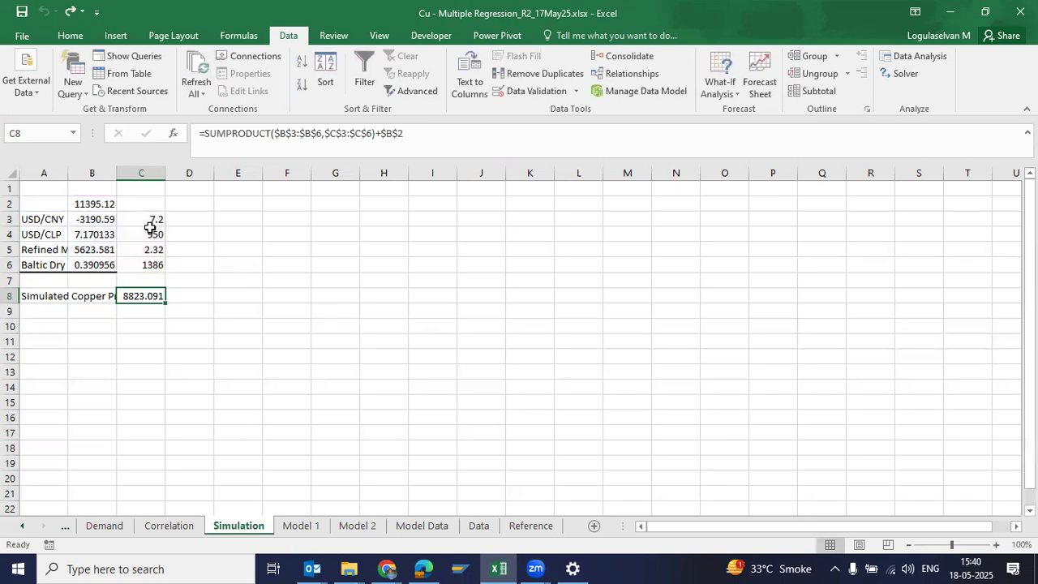
Step: Set the USD/CNY input value to 7 in the simulation and check the simulated copper price
click(150, 223)
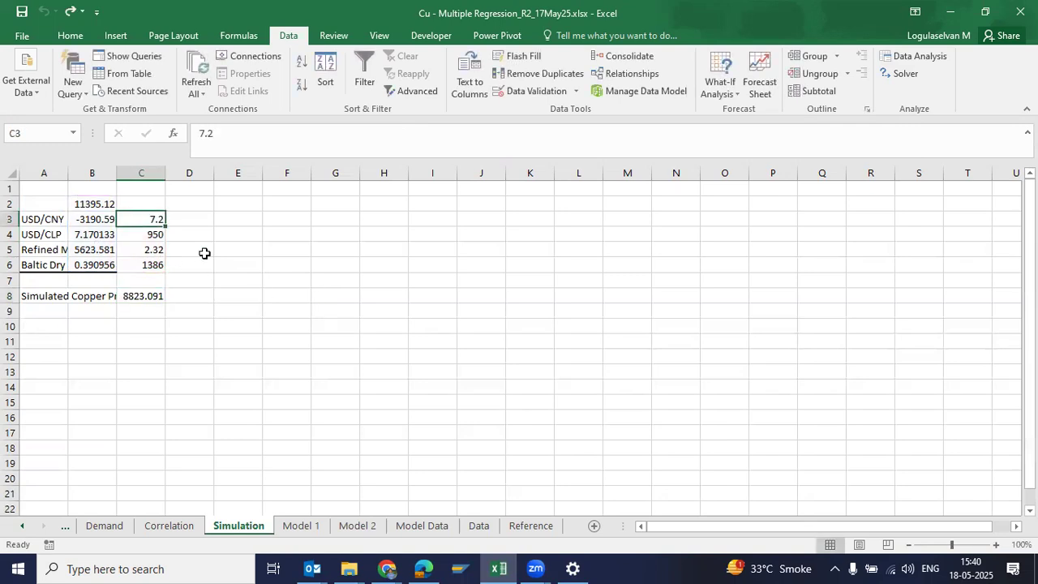
text(7)
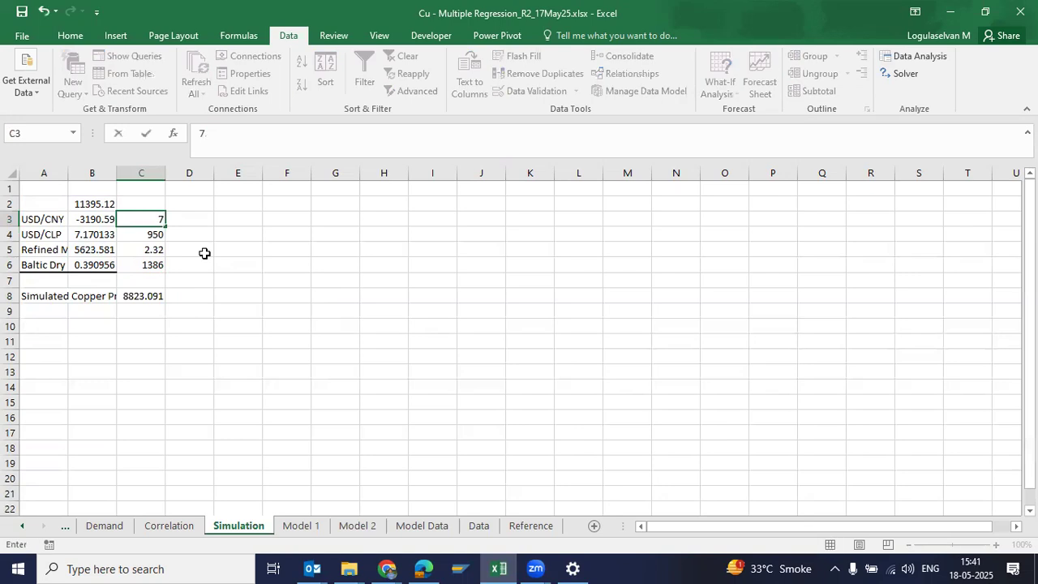
key(Return)
key(Down)
key(Down)
key(Down)
key(Down)
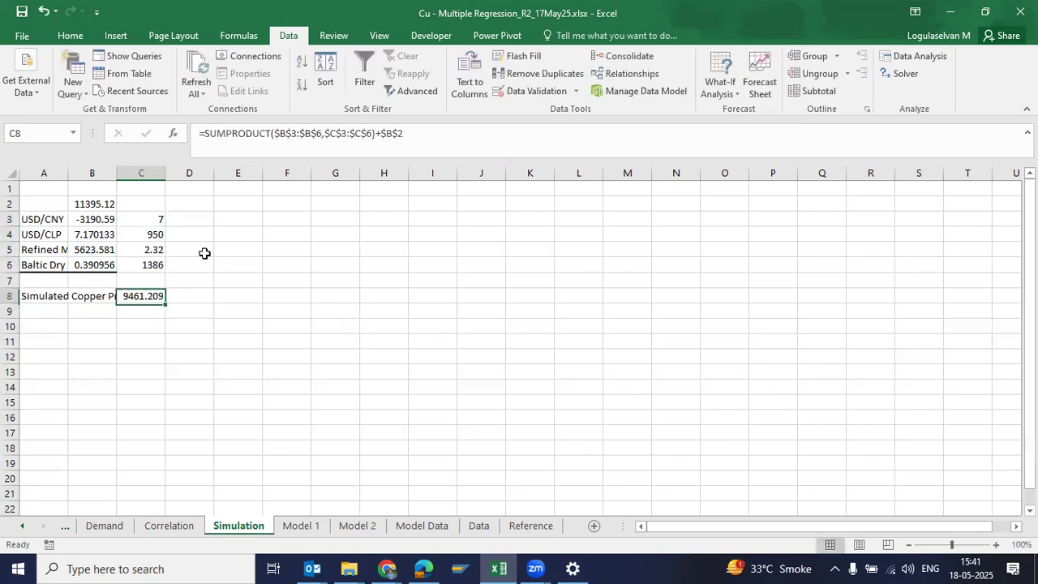
Step: Set the USD/CLP input value to 1000 in the simulation and check the simulated copper price
key(Up)
key(Up)
key(Up)
key(Up)
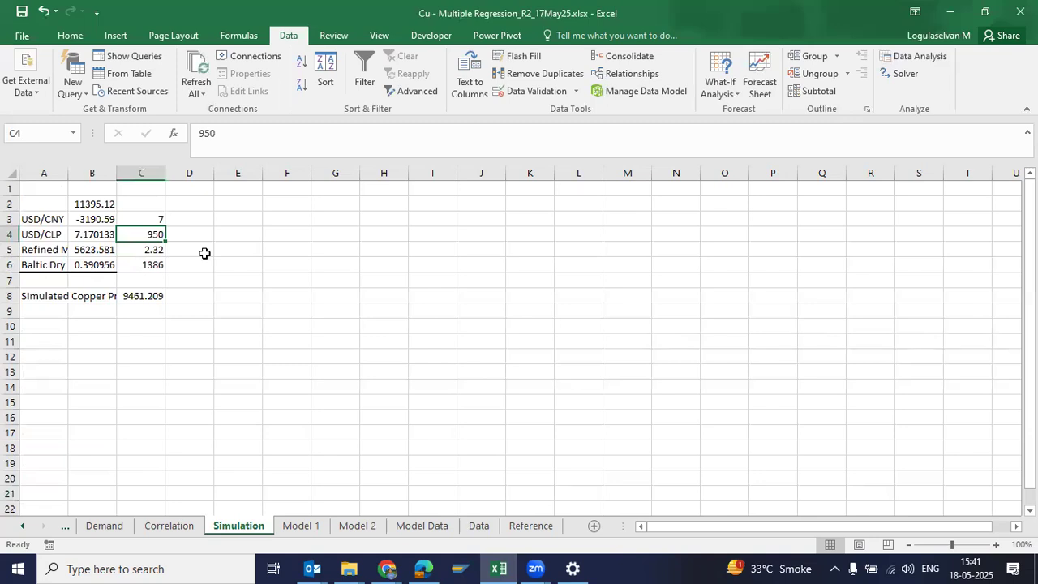
text(1000)
key(Return)
key(Down)
key(Down)
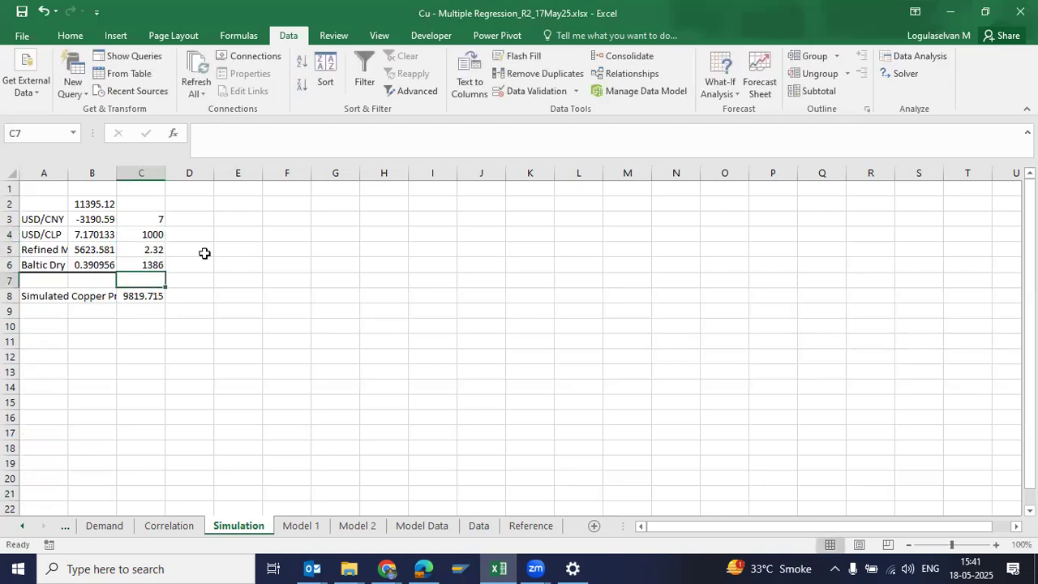
key(Down)
Step: Review the Refined Metal Production coefficient and the Baltic Dry Index input value in the simulation
key(Up)
key(Up)
key(Up)
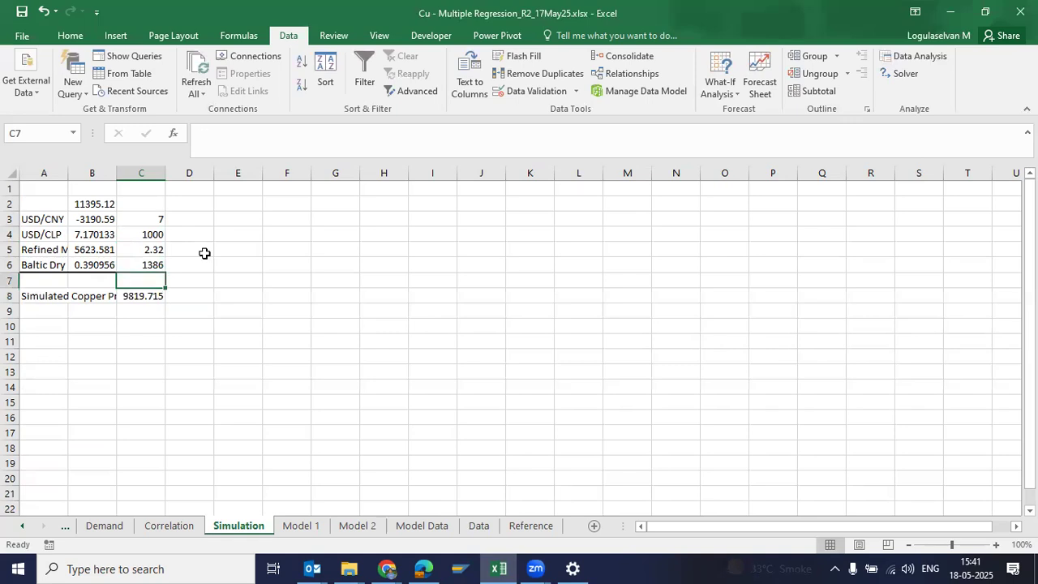
key(Left)
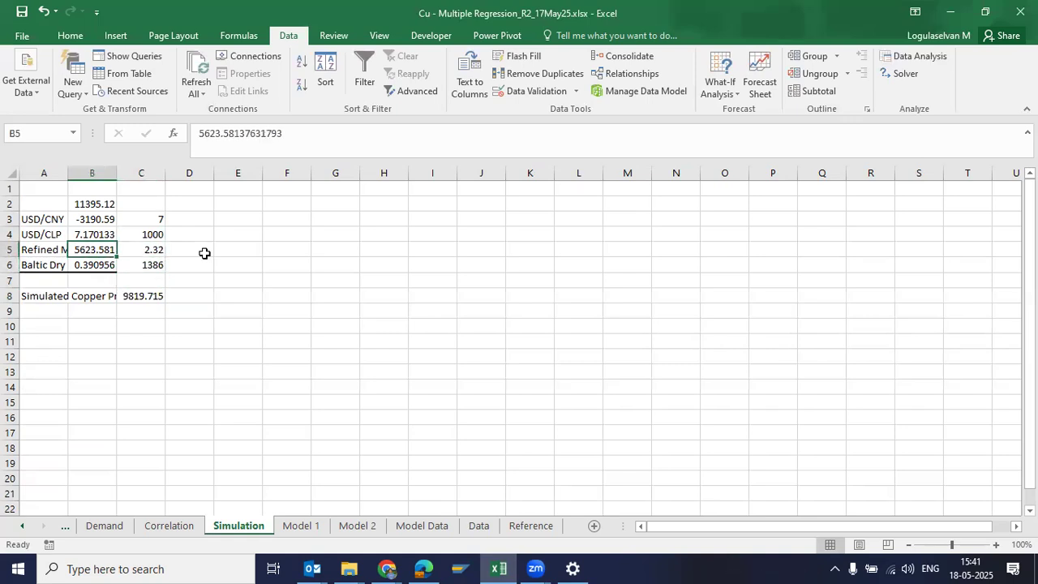
key(Right)
key(Down)
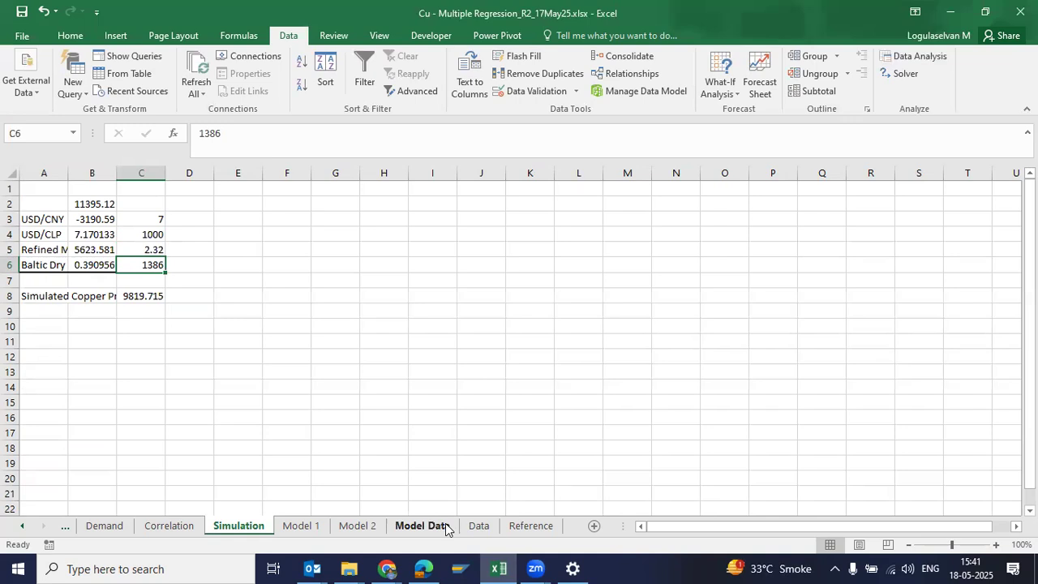
Step: On the Model Data sheet, inspect the Apr-25 Projected Copper price formula and the Model 2 coefficients it references
click(486, 526)
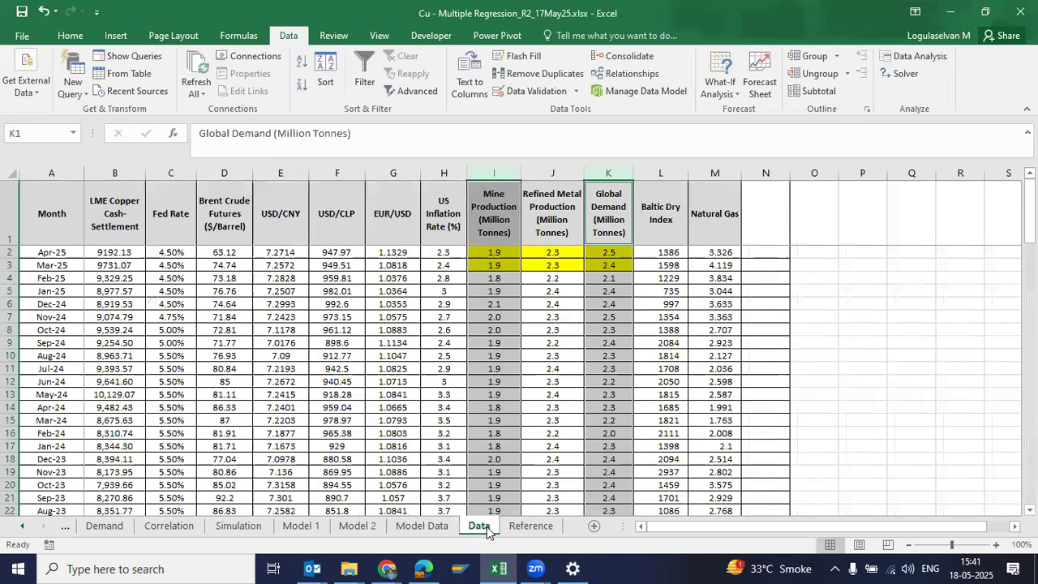
click(438, 526)
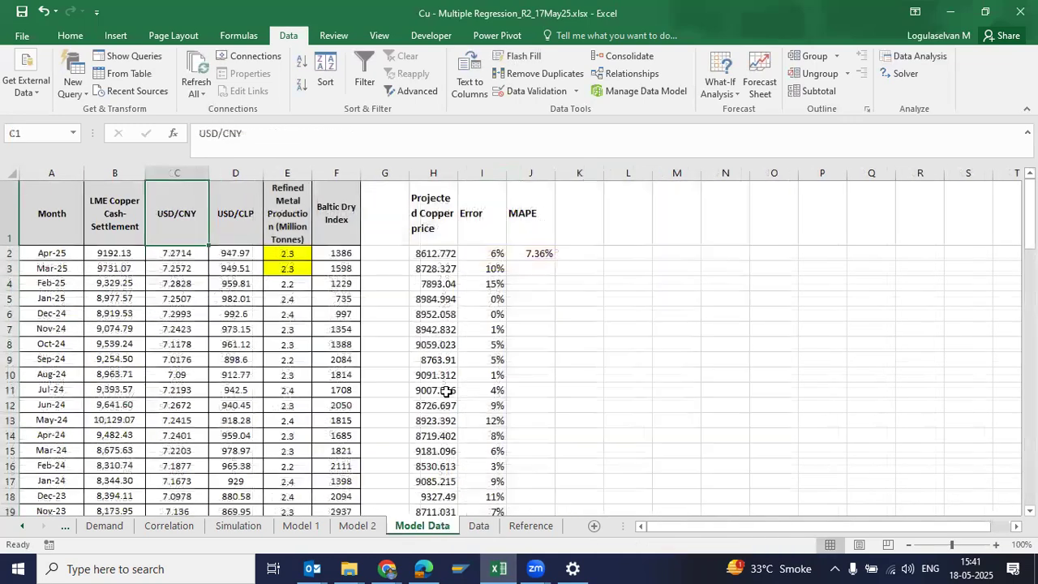
click(424, 221)
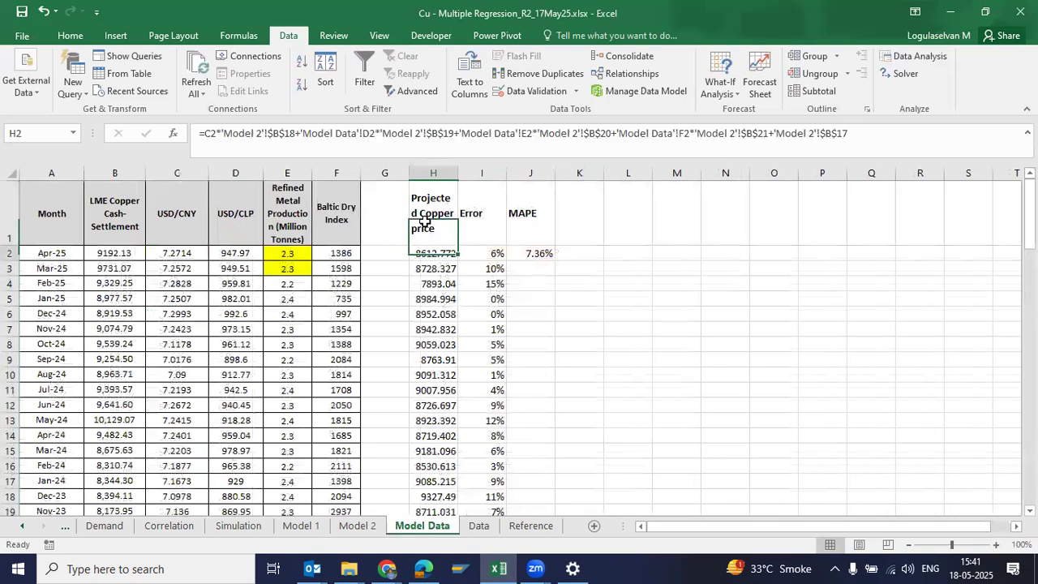
key(F2)
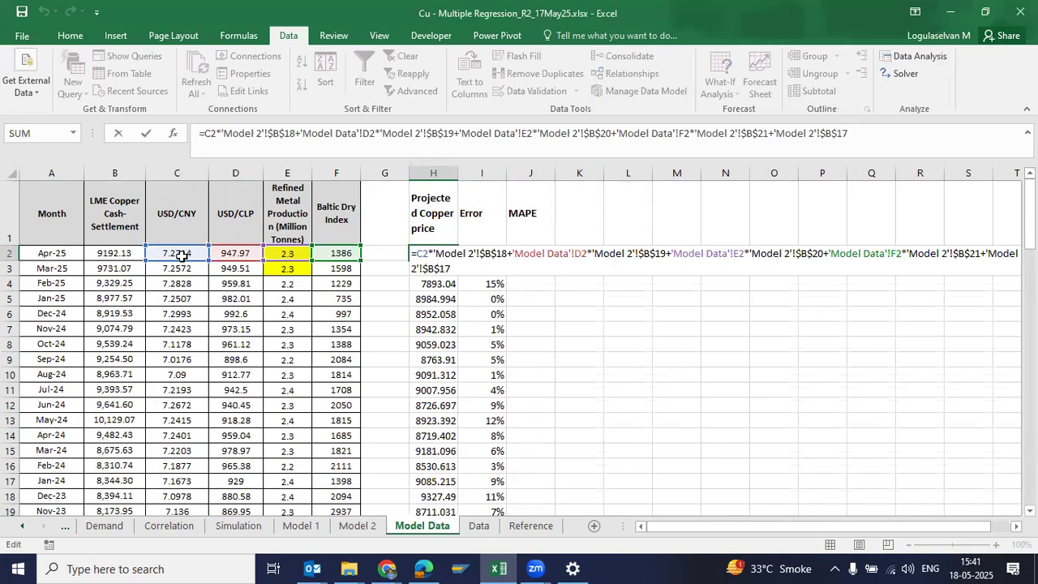
click(349, 532)
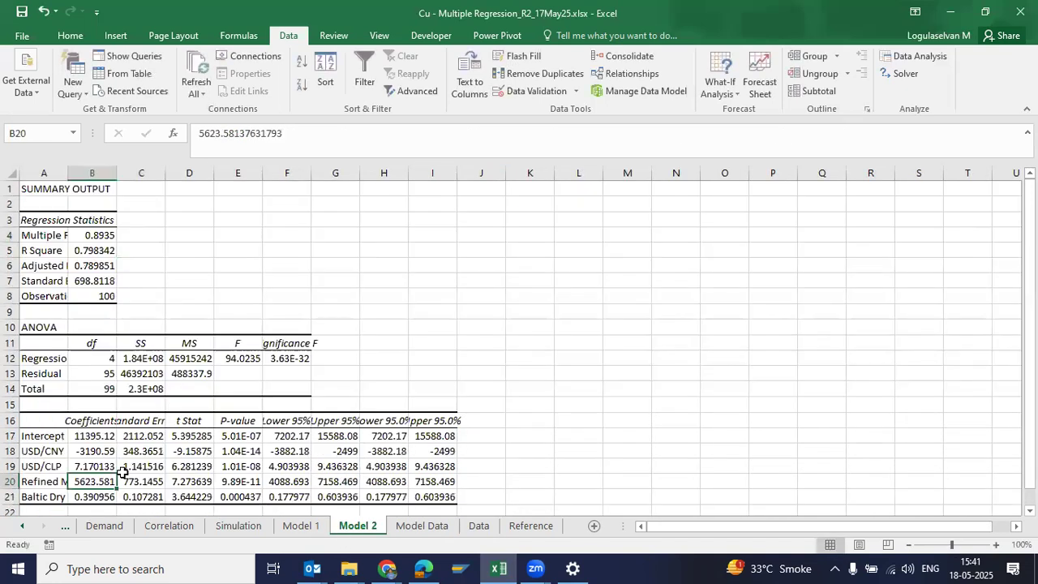
click(439, 528)
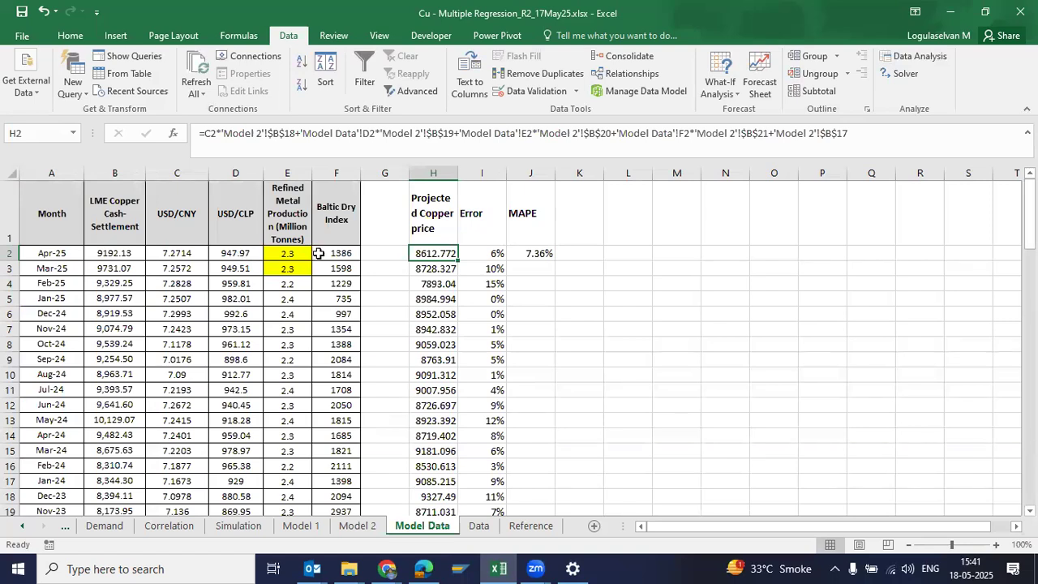
Step: Check the Intercept coefficient in Model 2 and the full extent of the Projected Copper price column in Model Data
click(356, 525)
click(98, 435)
click(422, 525)
key(ctrl+Down)
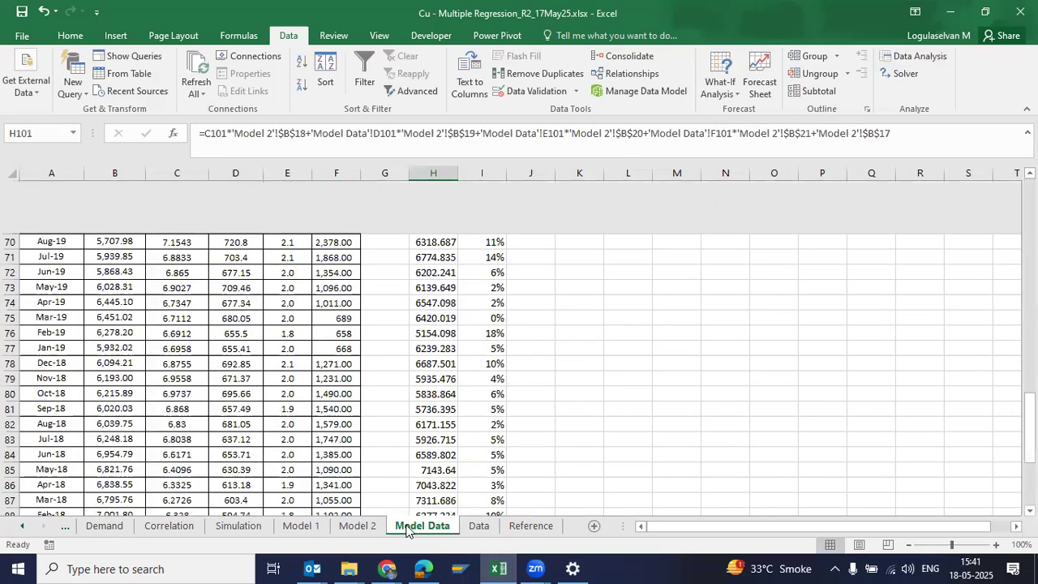
key(ctrl+Up)
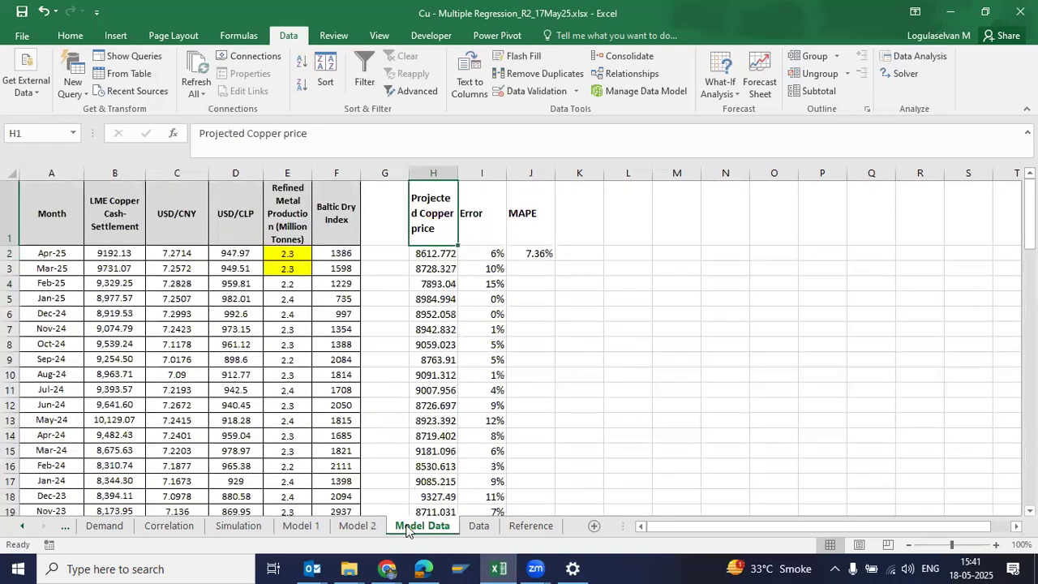
key(Down)
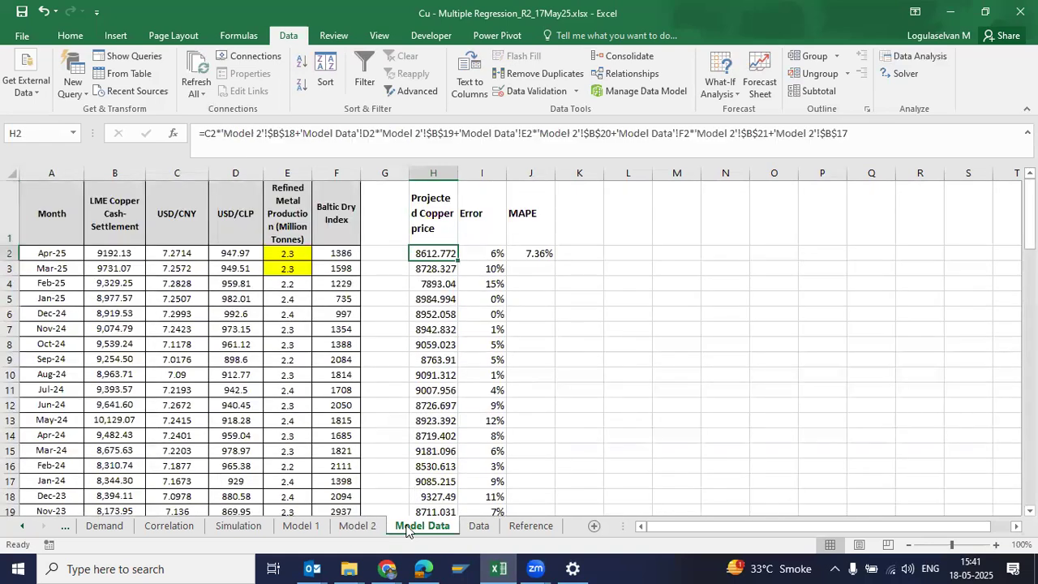
Step: Review the Error column's absolute percentage error formulas for the most recent months in Model Data
key(Right)
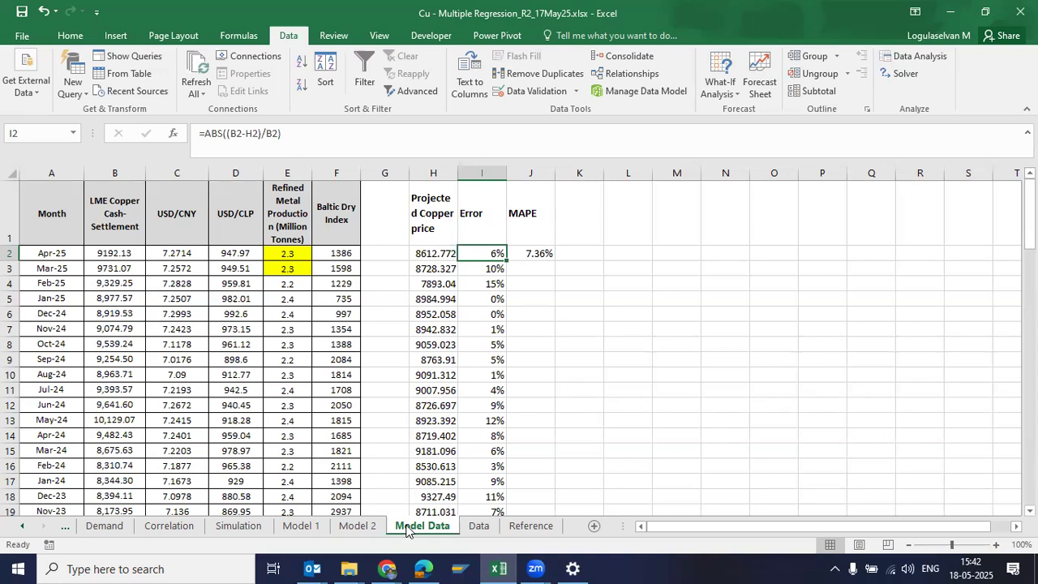
key(Down)
key(Down)
key(Down)
key(Down)
key(Down)
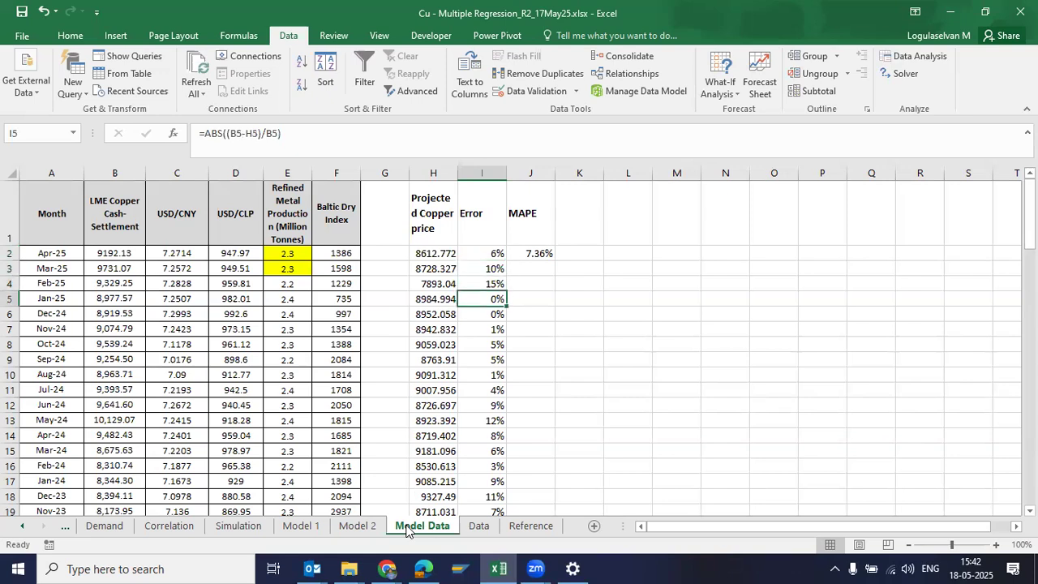
key(Up)
key(Up)
key(Left)
key(Right)
key(Up)
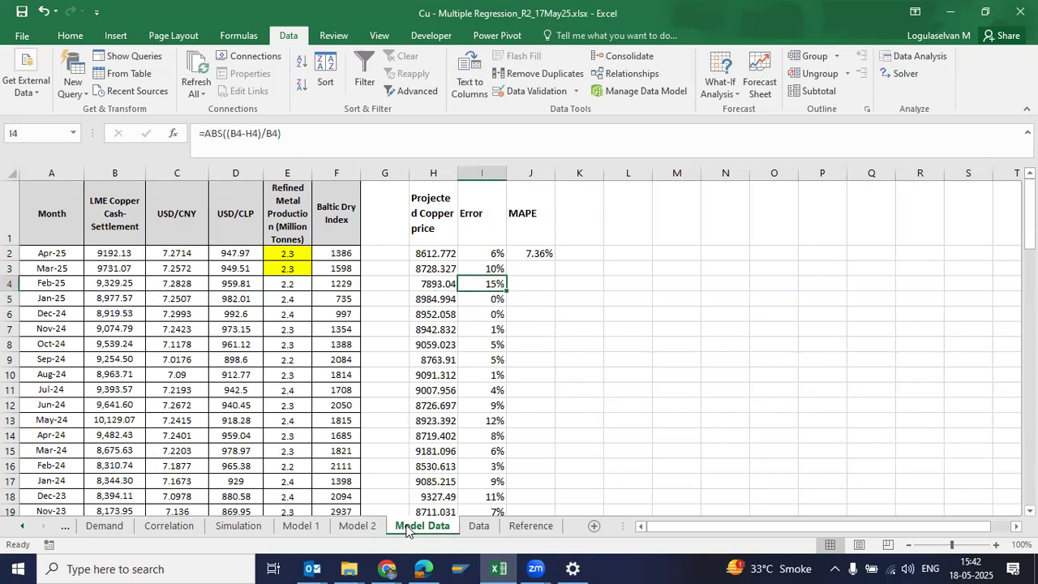
Step: Inspect the MAPE formula that averages the errors in I2:I101, keeping it as it is
key(Up)
key(Up)
key(Right)
key(Left)
key(Right)
key(F2)
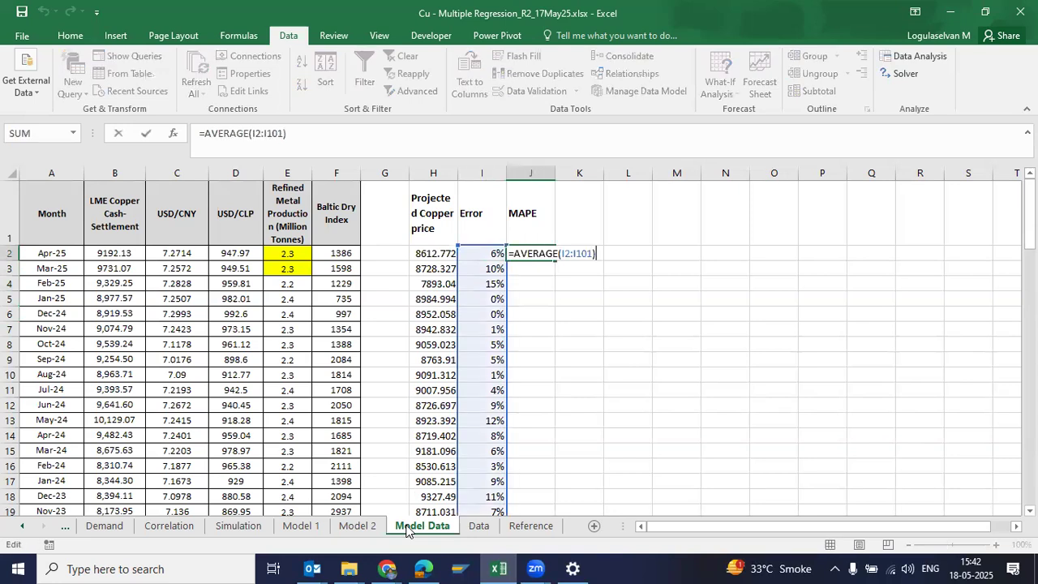
key(Return)
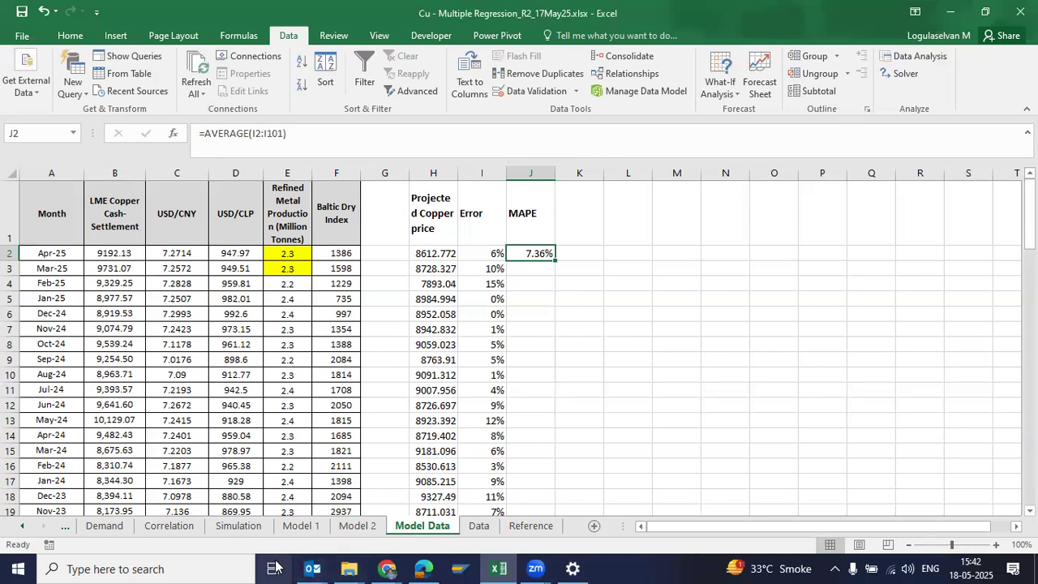
Step: On the Simulation sheet, add the labels "Upper Level" in A10 and "Lower" in A11 below the simulated copper price
click(246, 526)
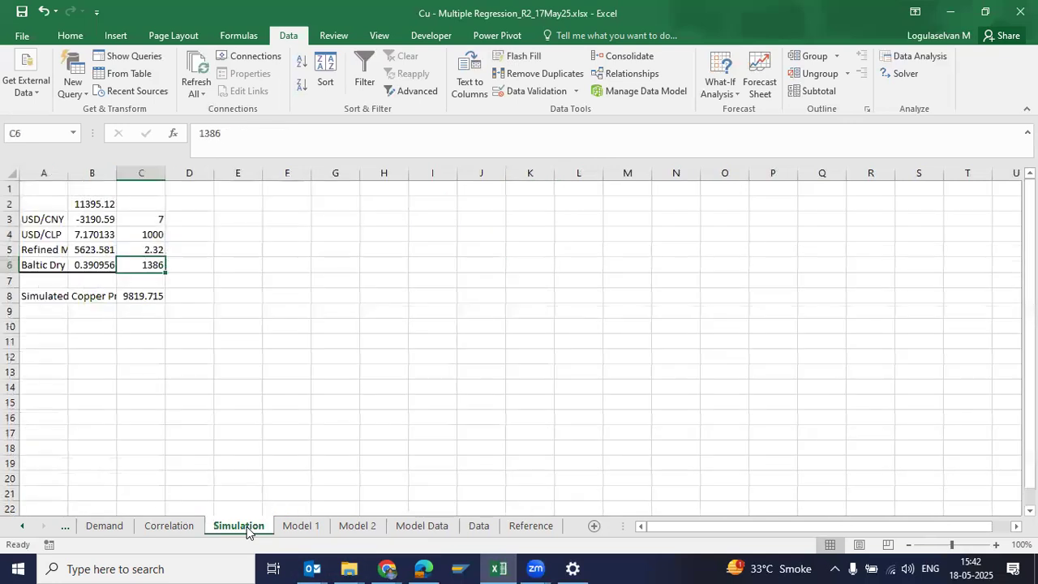
click(48, 330)
text(Upper)
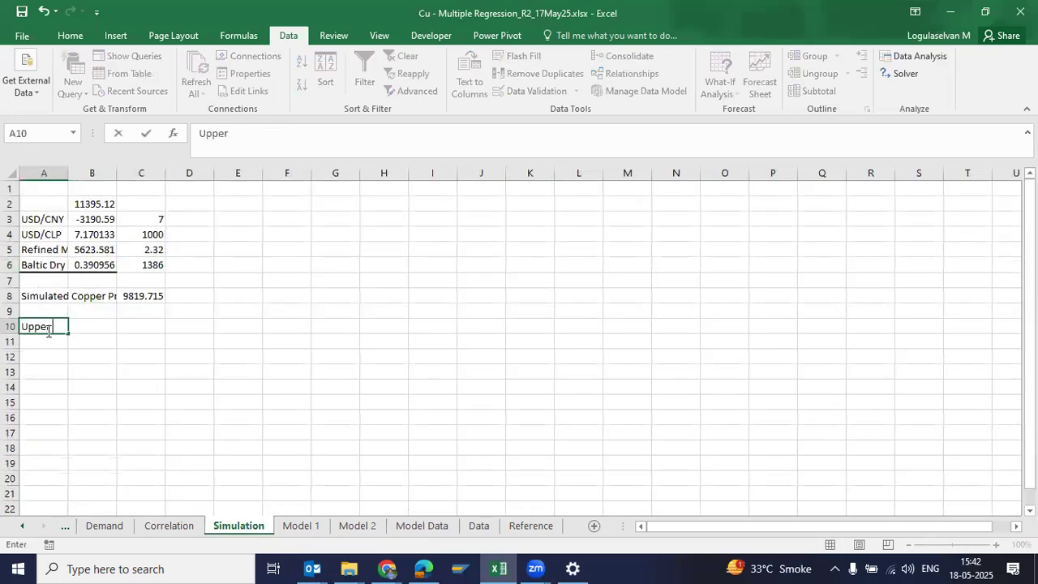
text( Level)
key(Return)
text(Lower)
key(Return)
Step: Enter the Upper Level formula =C8-C8*'Model Data'!J2 in B10, using the simulated price and the MAPE
key(Right)
key(Up)
key(Up)
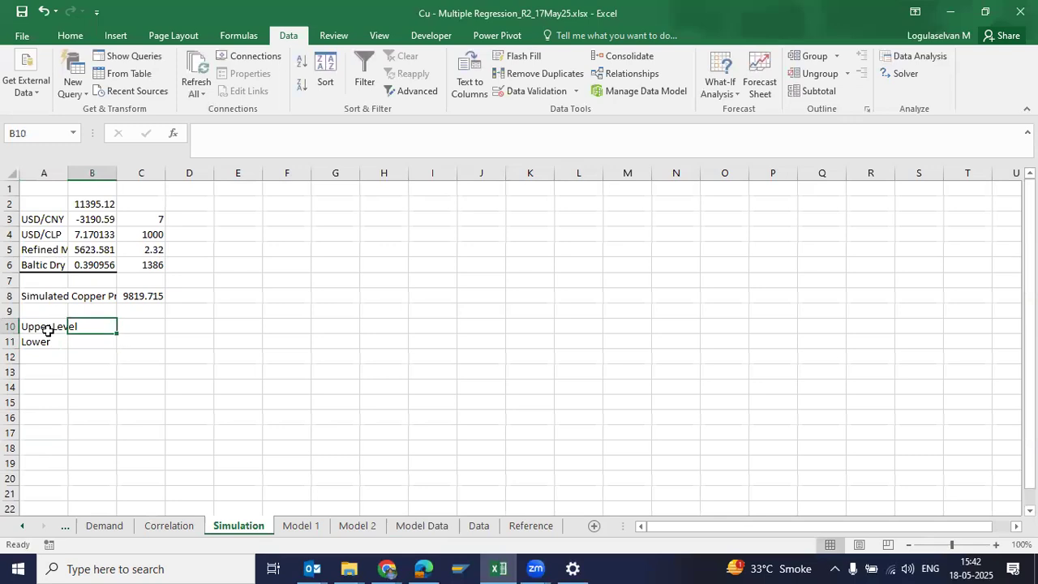
text(=)
key(Up)
key(Up)
key(Right)
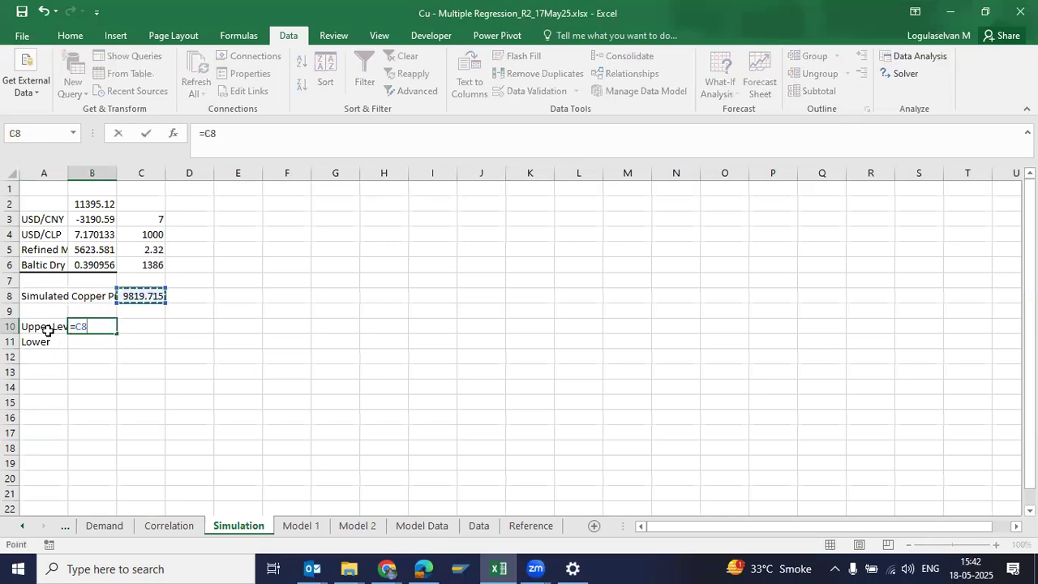
text(-)
click(140, 296)
text(*)
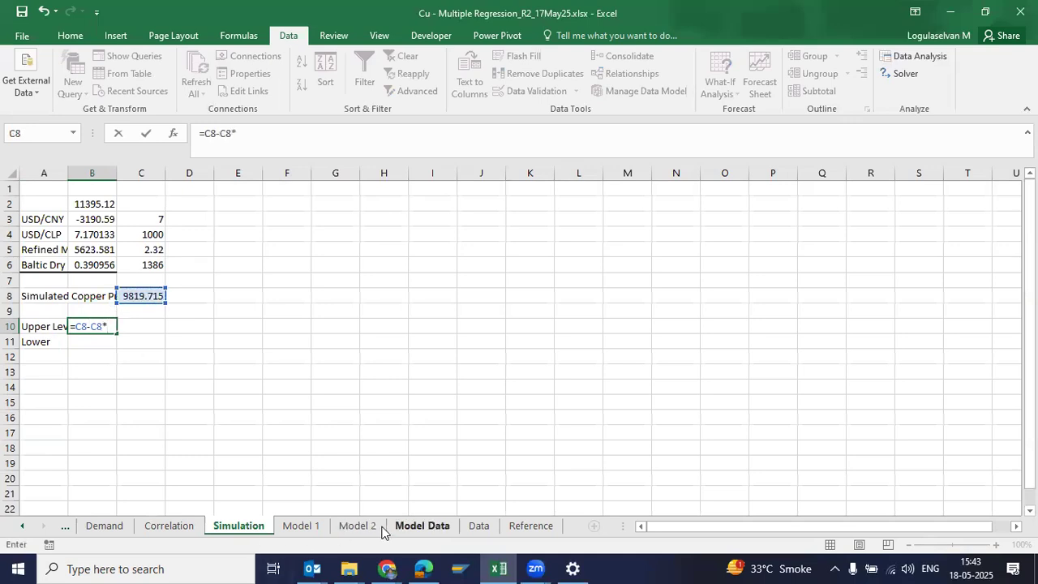
click(421, 525)
click(529, 261)
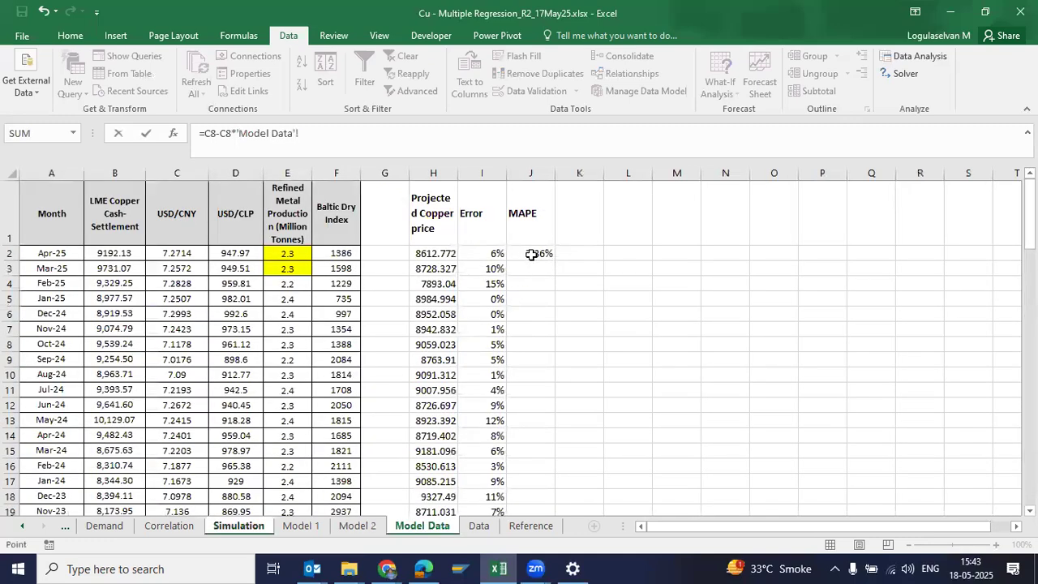
key(Return)
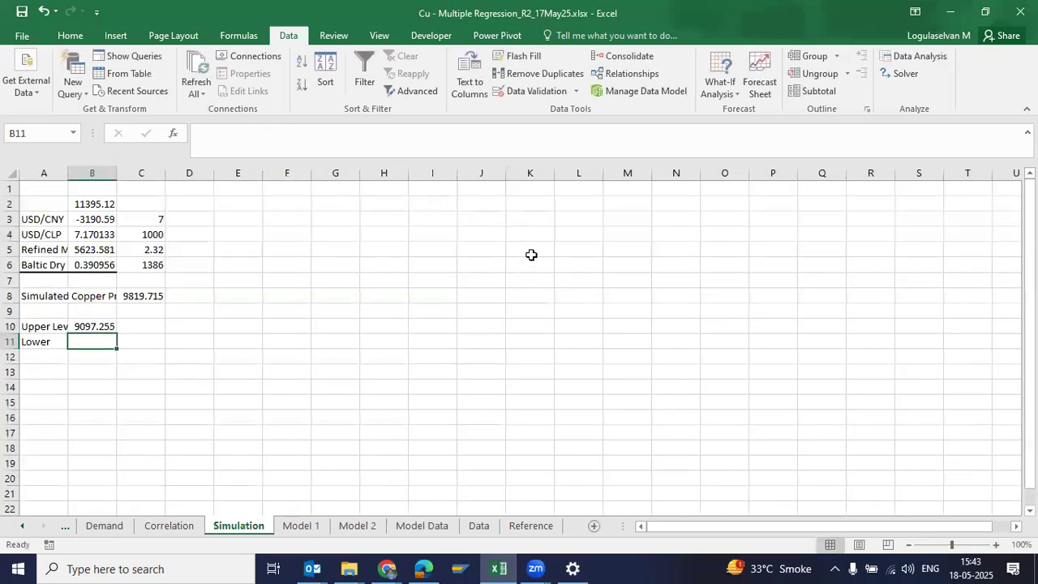
text(=)
key(Up)
key(Up)
key(Up)
key(Right)
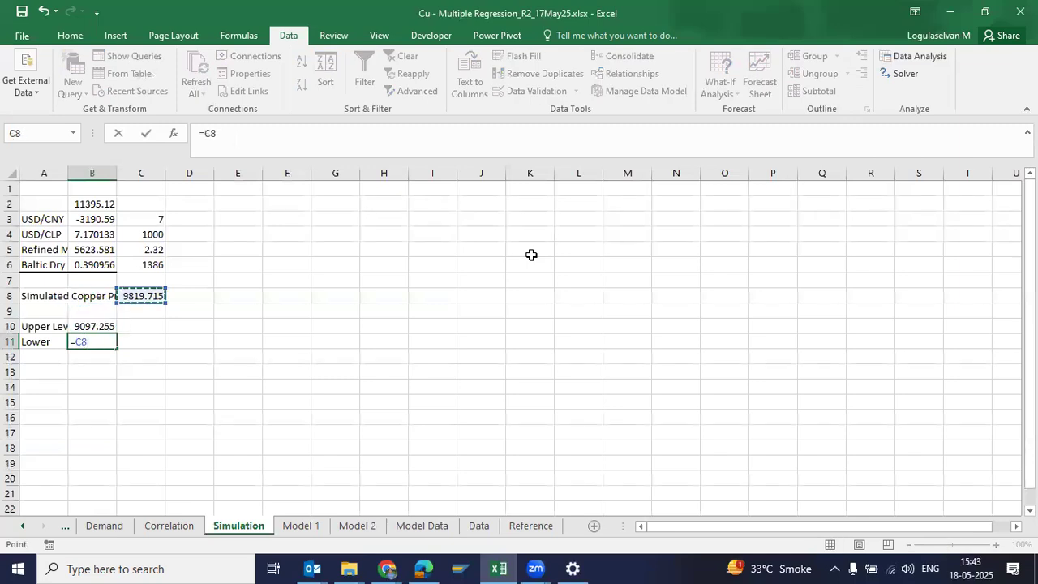
key(Escape)
Step: Correct the Upper Level formula in B10 to add the MAPE share: =C8+C8*'Model Data'!J2
key(Left)
key(Up)
key(Right)
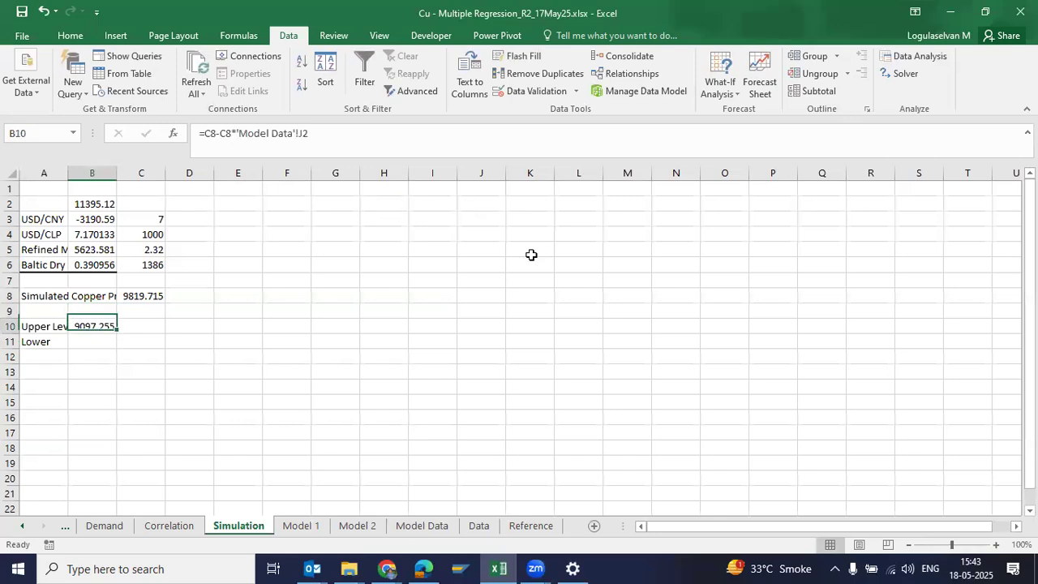
click(217, 134)
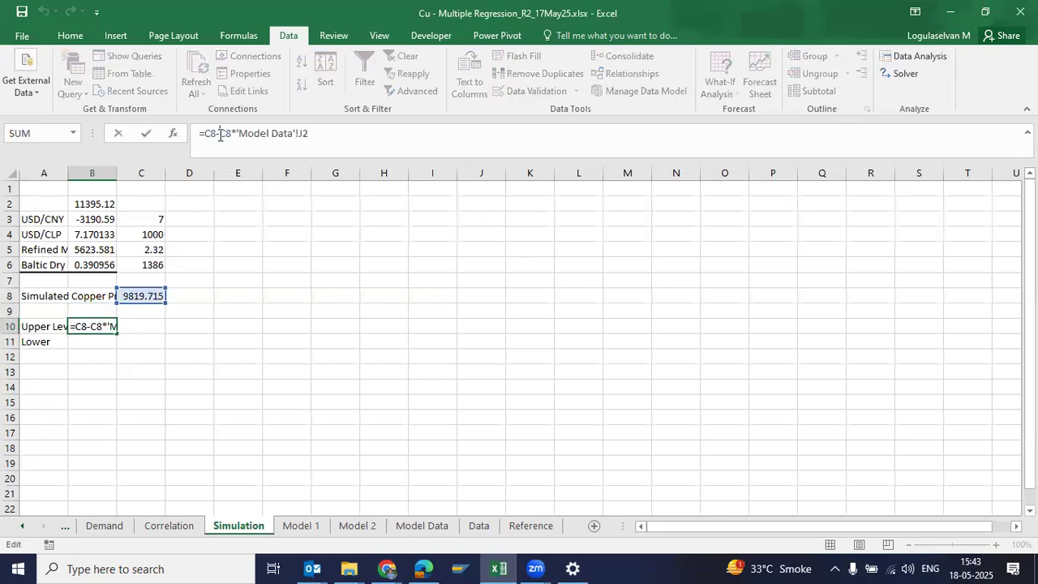
key(Delete)
text(+)
key(Return)
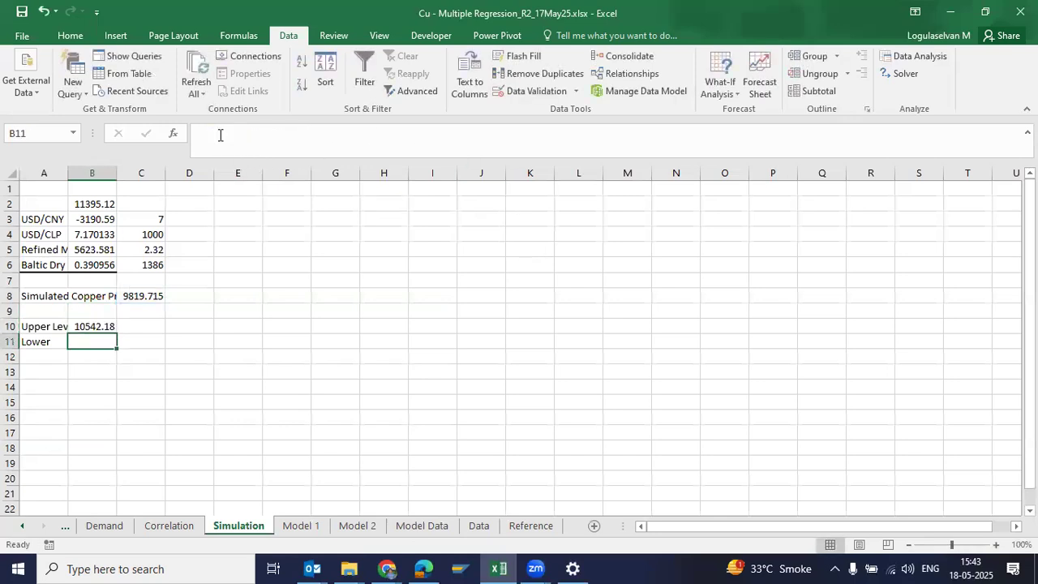
Step: Enter the Lower formula =C8-C8*'Model Data'!J2 in B11, using the simulated price and the MAPE
text(=)
key(Up)
key(Up)
key(Up)
key(Right)
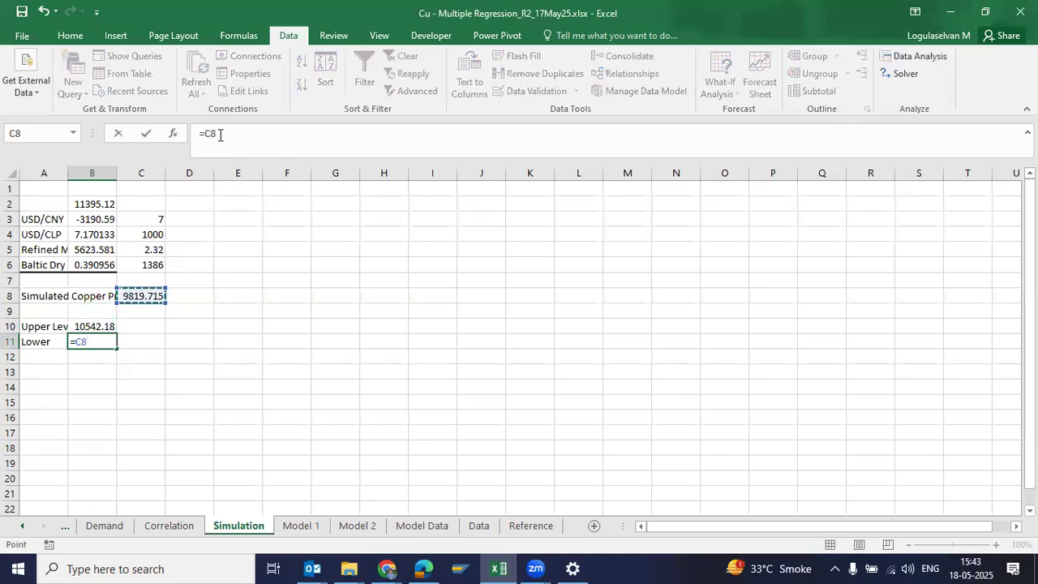
text(-)
click(141, 293)
text(*)
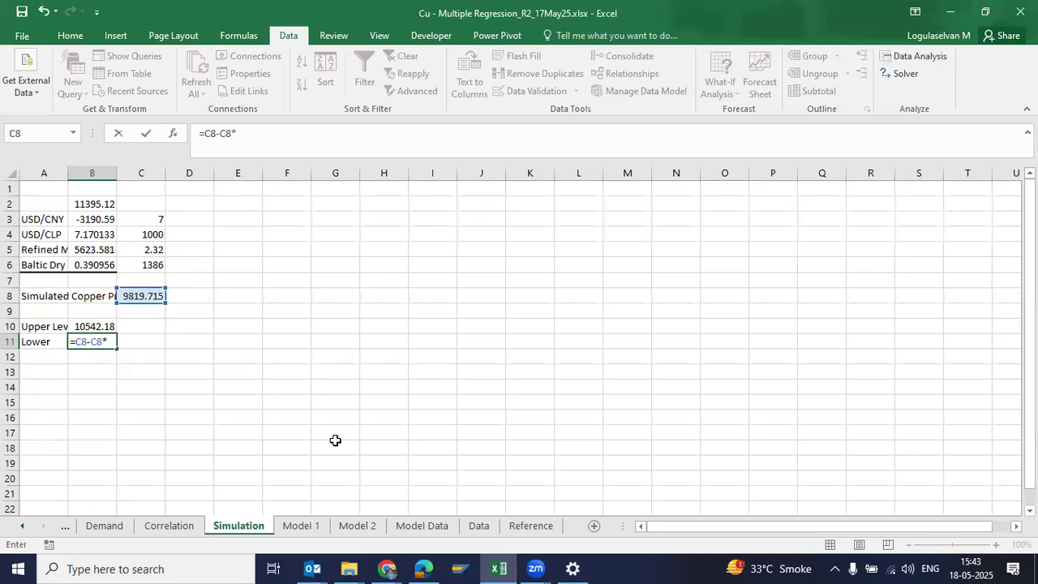
click(421, 526)
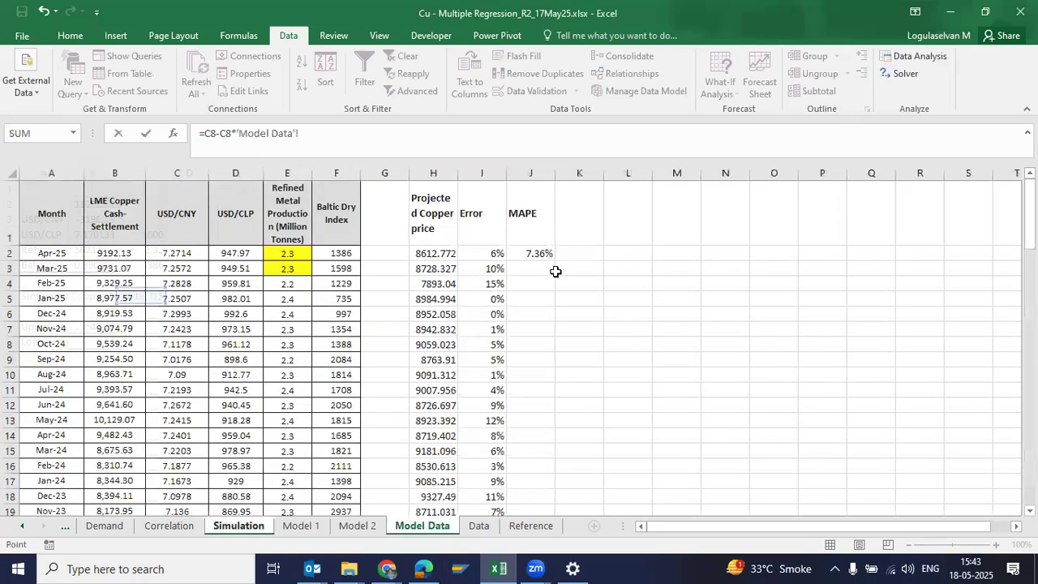
click(541, 252)
key(Return)
Step: Review the upper and lower price bounds, the simulated copper price and the input values up to USD/CNY
key(Up)
key(Up)
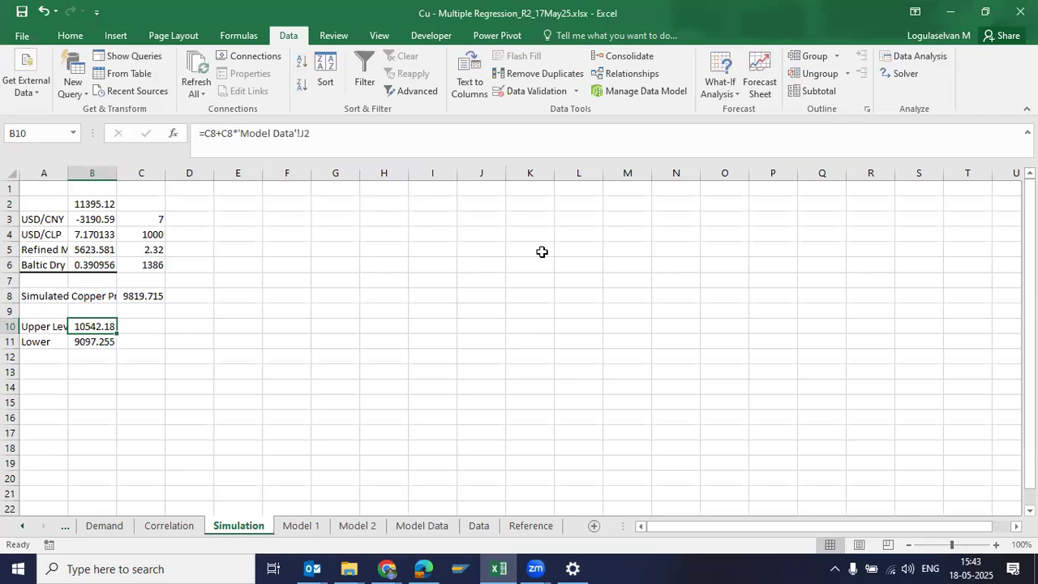
key(Up)
key(Up)
key(Right)
key(Up)
key(Up)
key(Up)
key(Up)
key(Up)
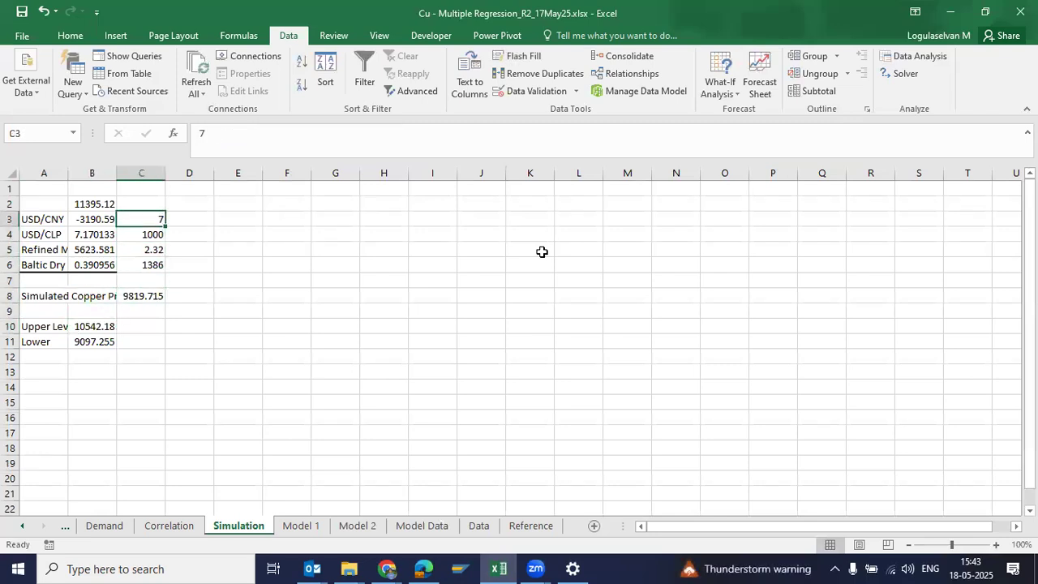
Step: Set the USD/CNY input in C3 to 7.2 and check the recalculated copper price and bounds
text(7.2)
key(Return)
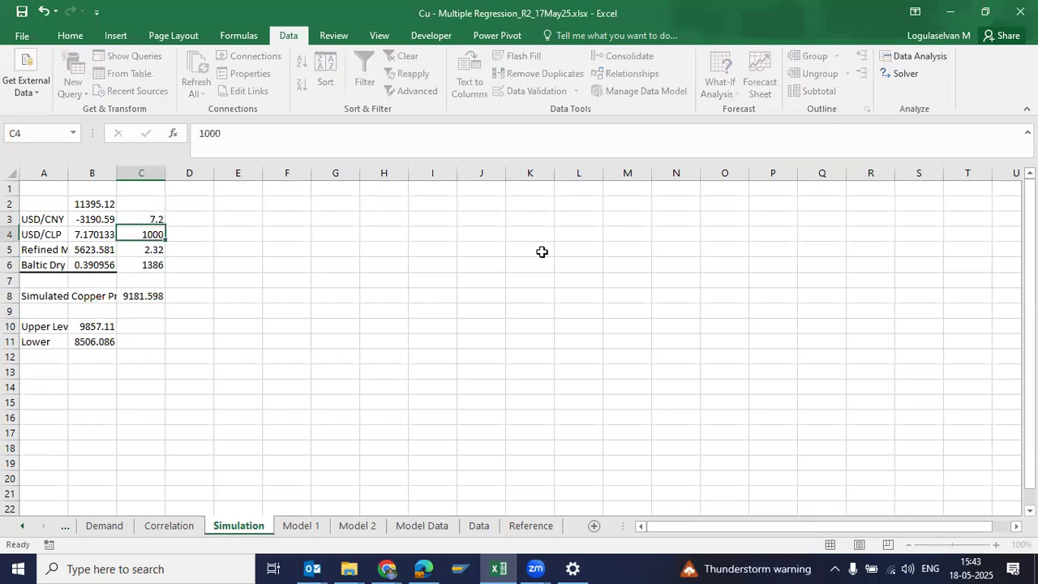
key(Up)
key(Down)
key(Down)
key(Down)
key(Down)
key(Down)
key(Down)
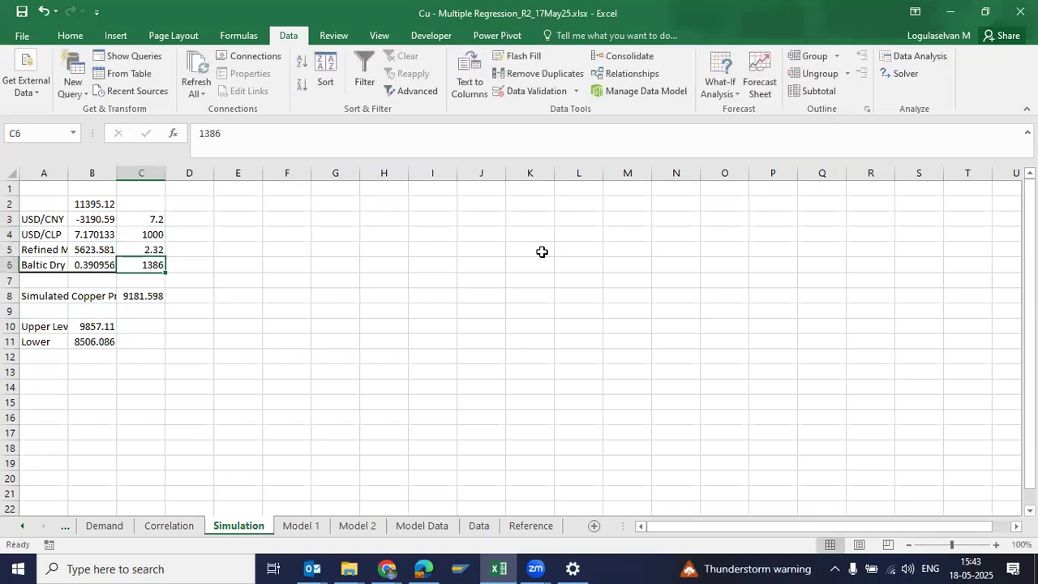
Step: Set the USD/CLP input in C4 to 950
key(Left)
key(Up)
key(Up)
key(Up)
key(Up)
key(Up)
key(Right)
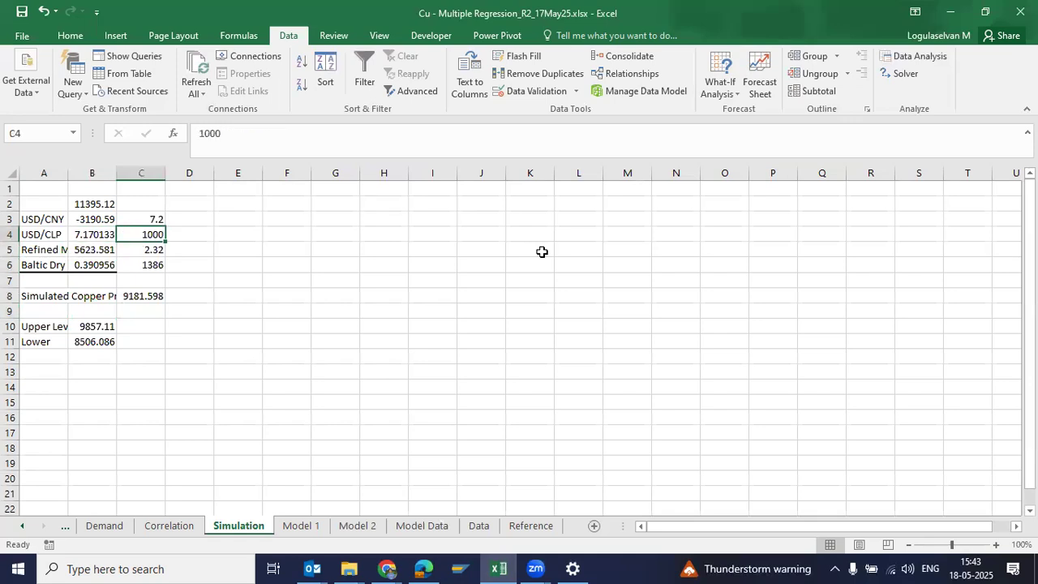
text(950)
key(Return)
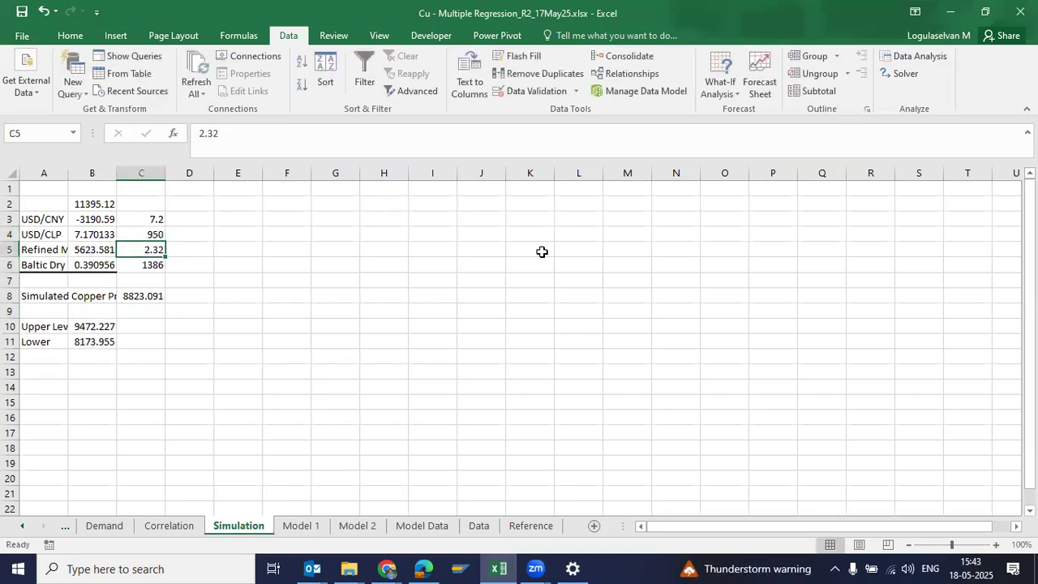
Step: Examine the recalculated Upper Level and Lower bounds in B10:B11
key(Down)
key(Down)
key(Down)
key(Down)
key(Down)
key(Down)
key(Left)
key(Up)
key(shift+Down)
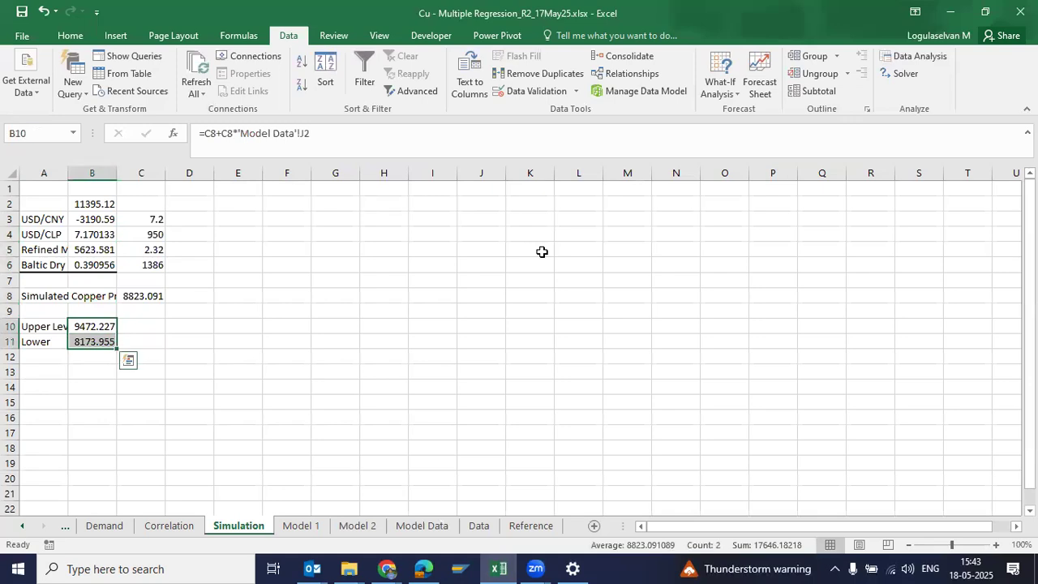
key(shift+Up)
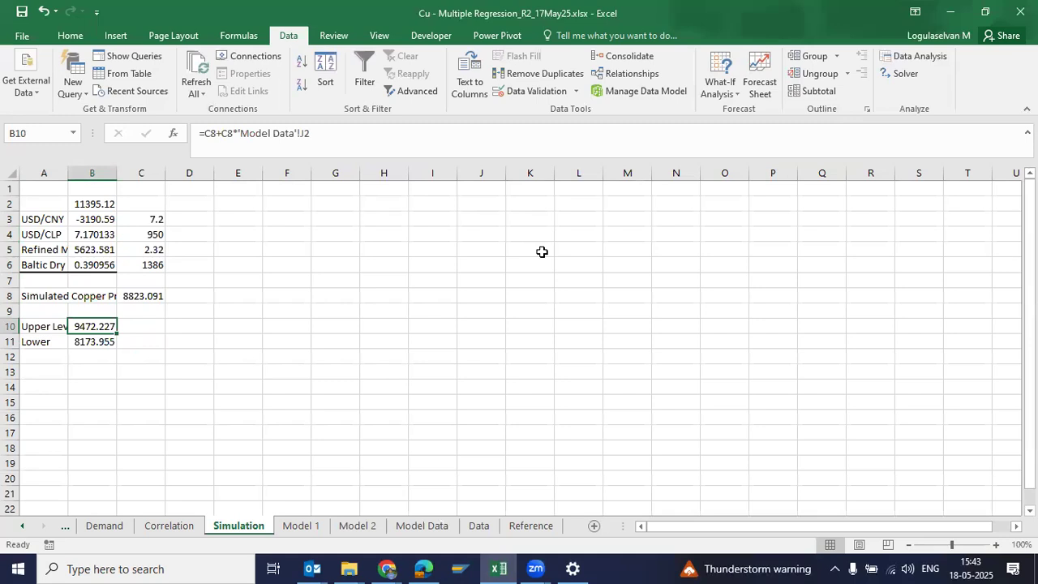
Step: Compare the simulated copper price in C8 with its upper and lower bounds
key(Up)
key(Up)
key(Right)
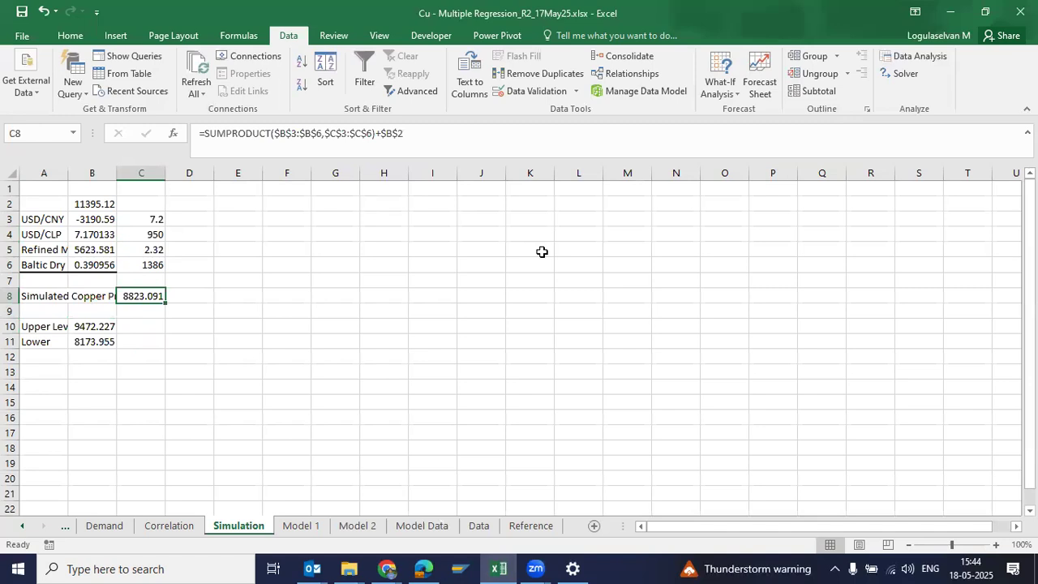
key(Down)
key(Down)
key(Down)
key(Left)
key(Up)
key(Up)
key(Down)
key(Down)
key(Up)
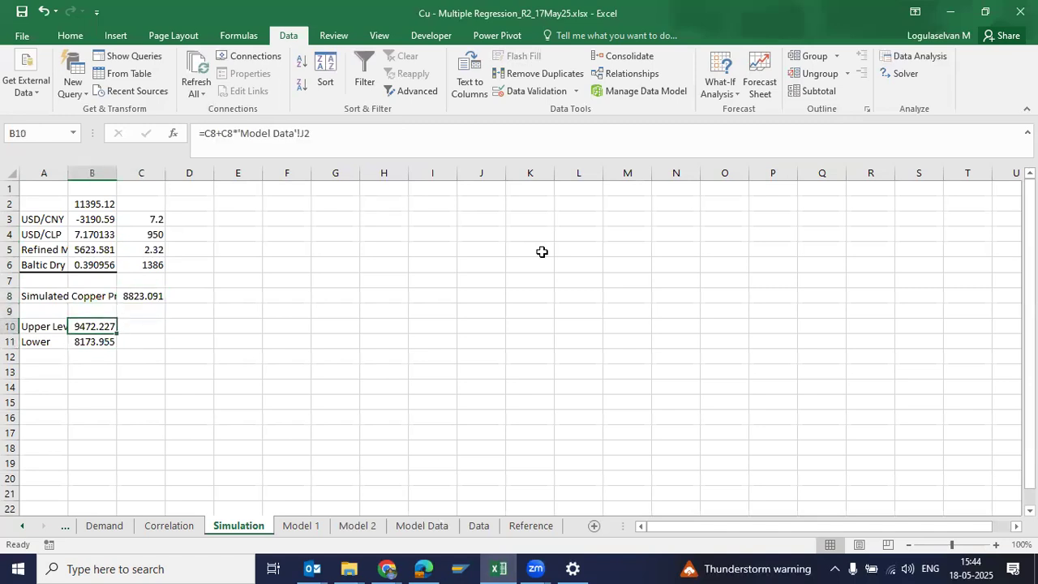